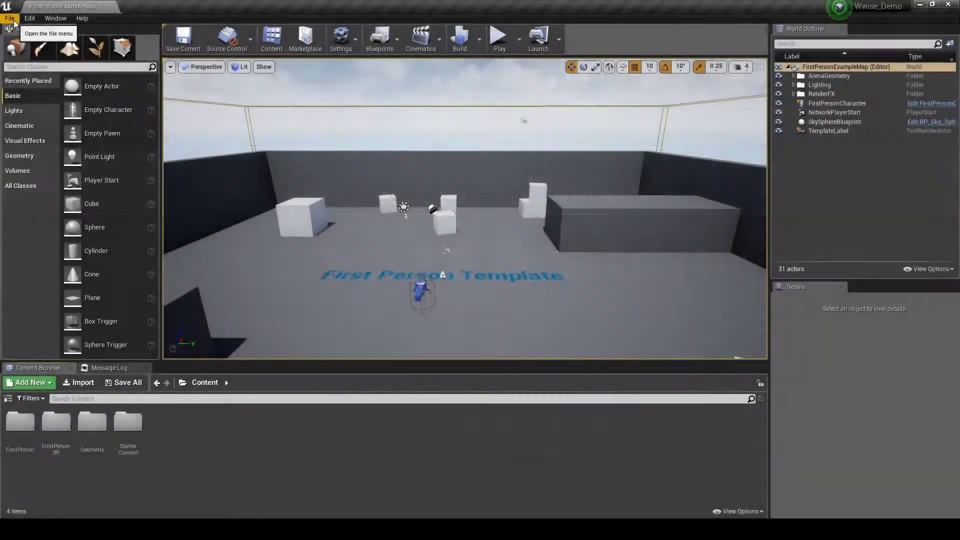
- Start a new Untitled level from the Default template using File > New Level
{"action": "left_click", "coordinate": [10, 18]}
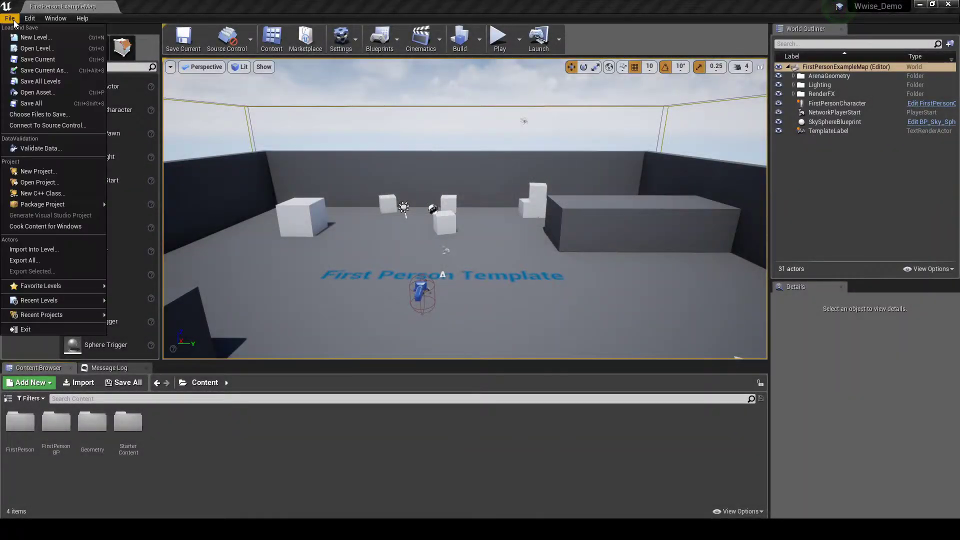
{"action": "left_click", "coordinate": [25, 38]}
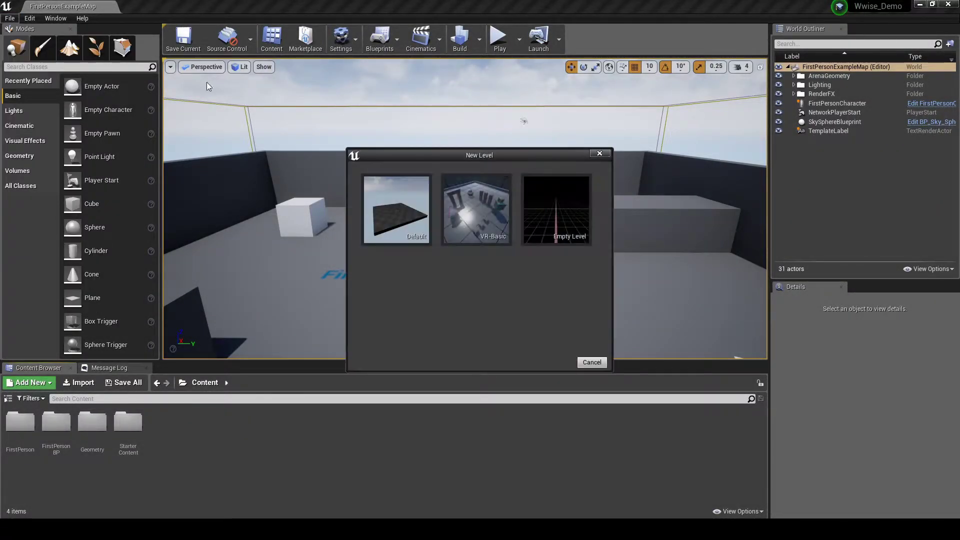
{"action": "left_click", "coordinate": [420, 222]}
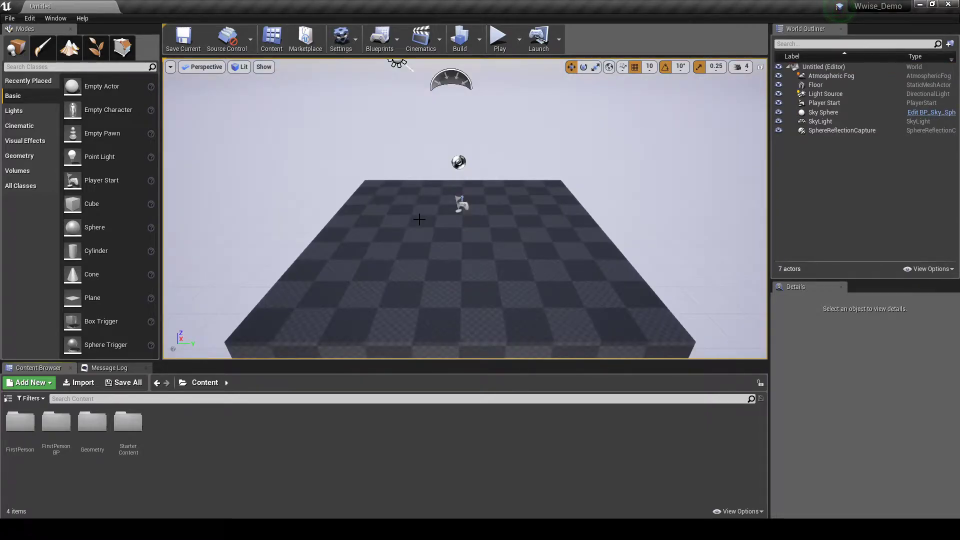
- Create a new Maps folder in Content as the level's save location
{"action": "left_click", "coordinate": [186, 49]}
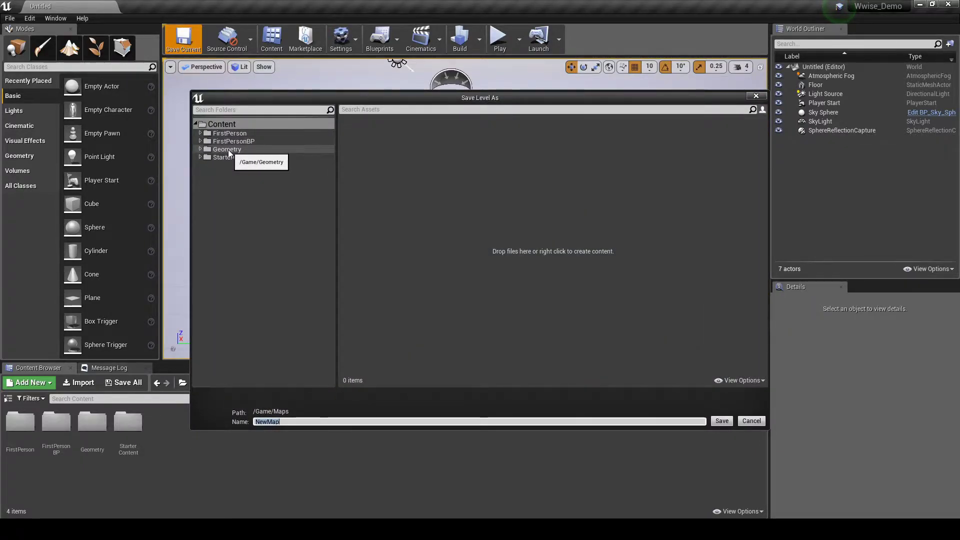
{"action": "right_click", "coordinate": [367, 151]}
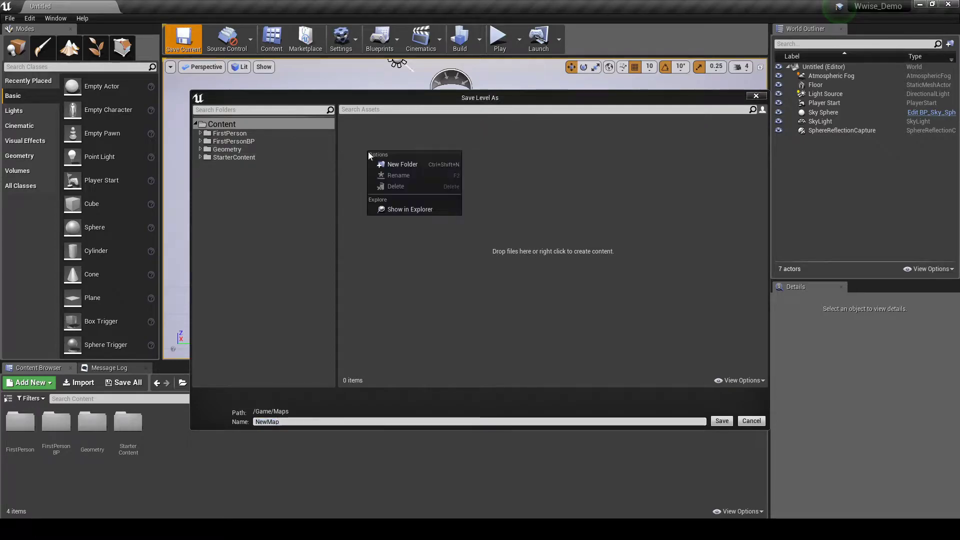
{"action": "left_click", "coordinate": [393, 164]}
{"action": "type", "text": "Maps"}
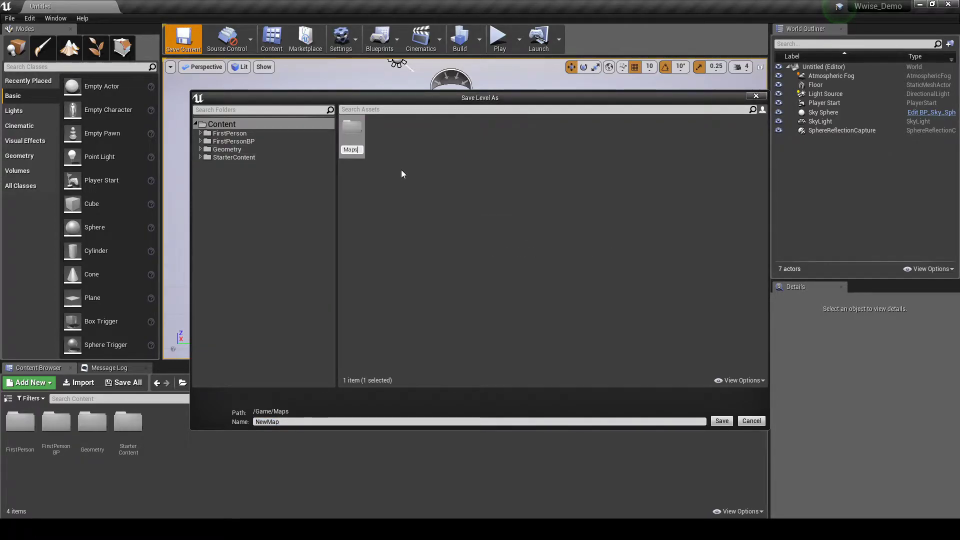
{"action": "key", "text": "Return"}
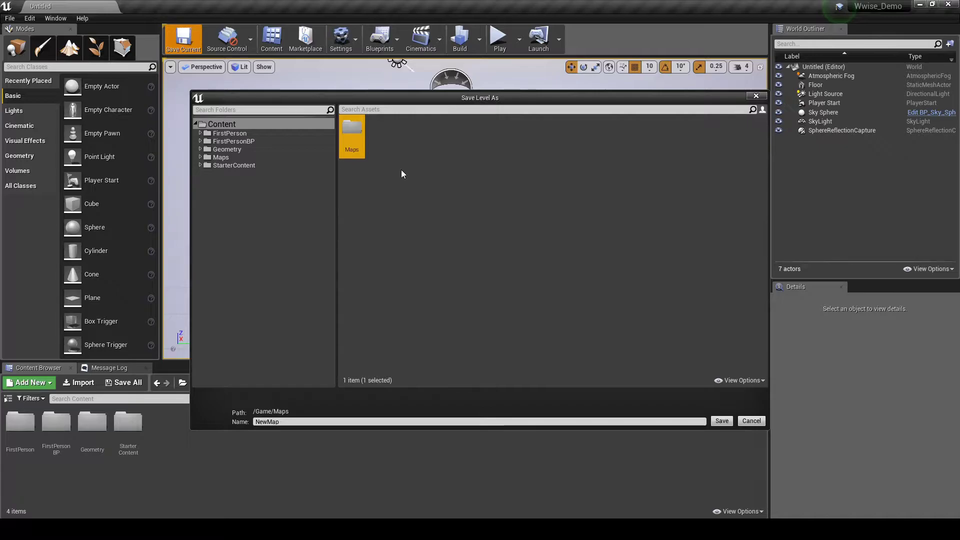
{"action": "double_click", "coordinate": [359, 125]}
- Name the level Map_Wwise_Demo and save it in /Game/Maps
{"action": "left_click", "coordinate": [315, 422]}
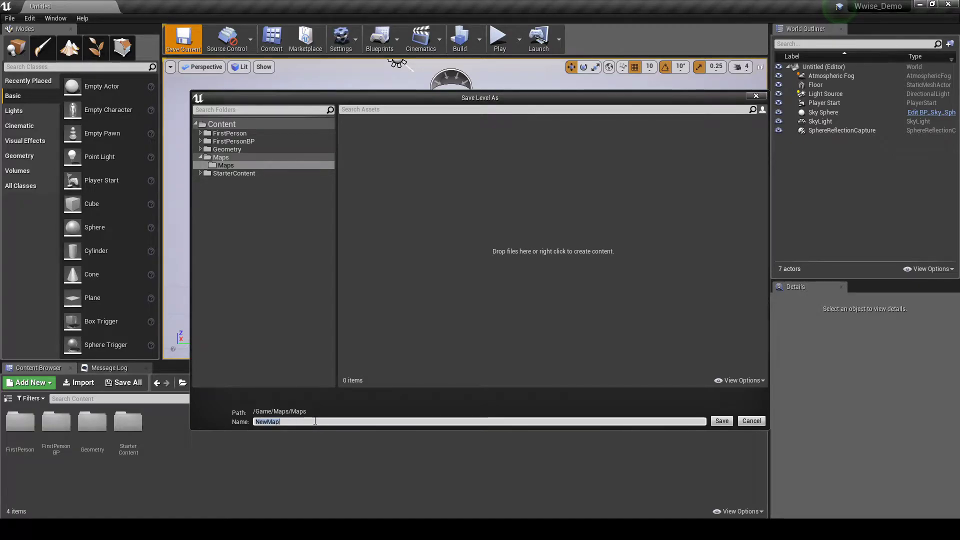
{"action": "type", "text": "Map_"}
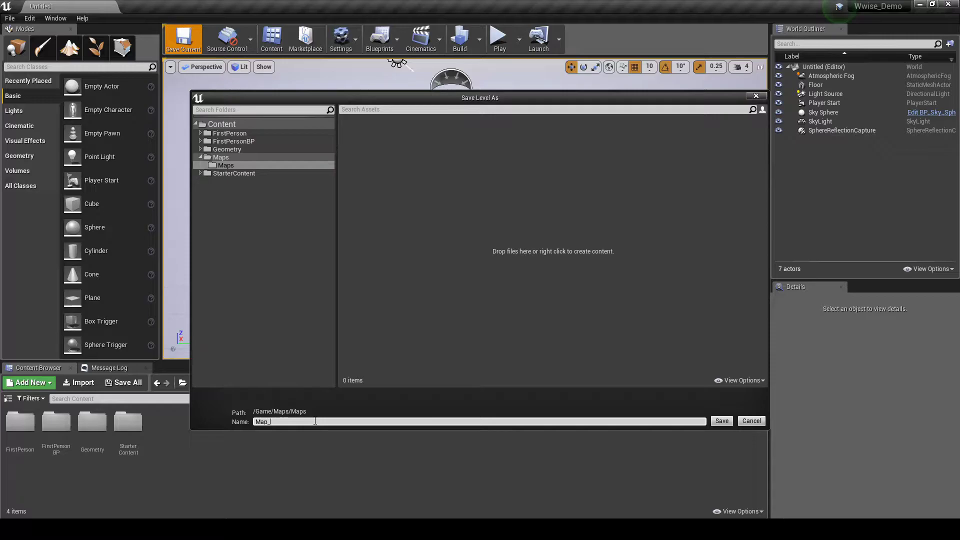
{"action": "type", "text": "Wwise_Demo"}
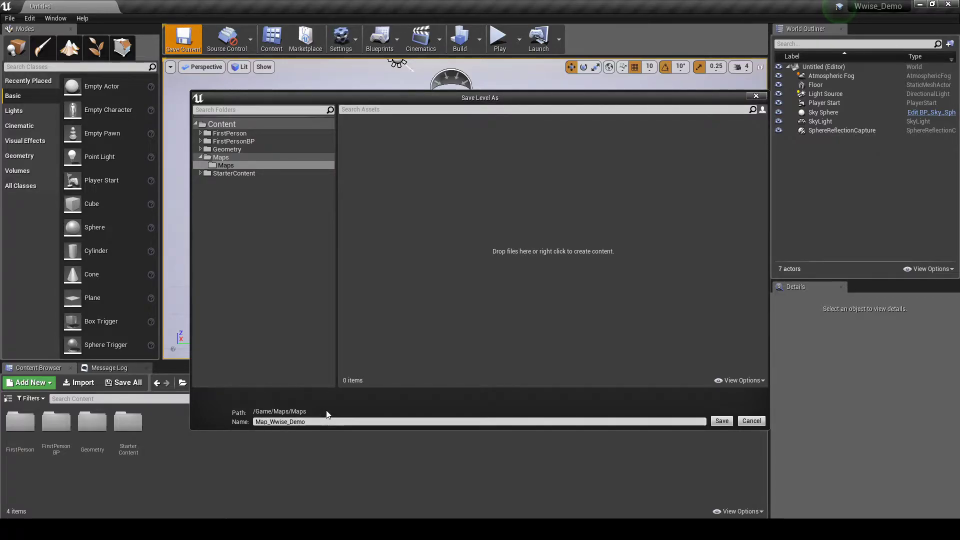
{"action": "left_click", "coordinate": [721, 421]}
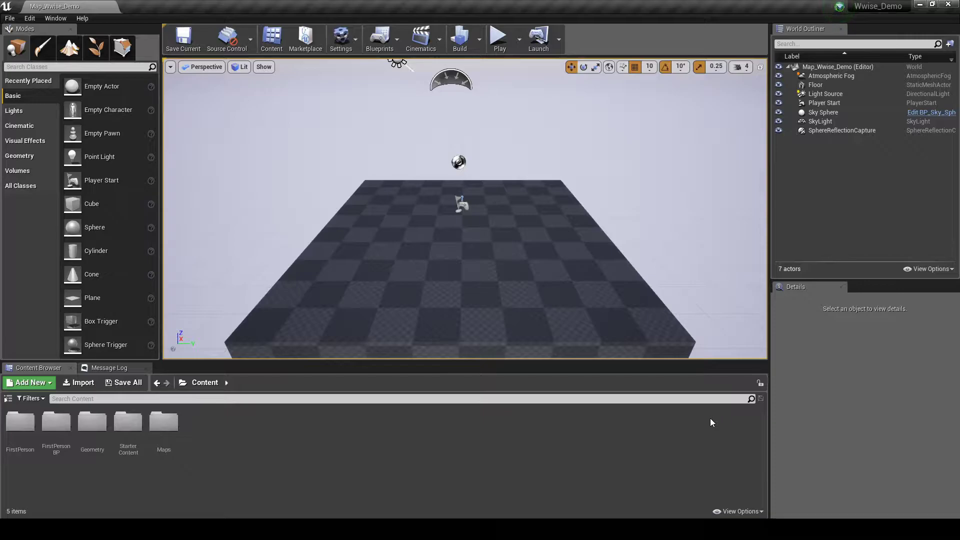
- Open the Maps folder and raise the cube to height 60
{"action": "left_click", "coordinate": [166, 430]}
{"action": "double_click", "coordinate": [172, 436]}
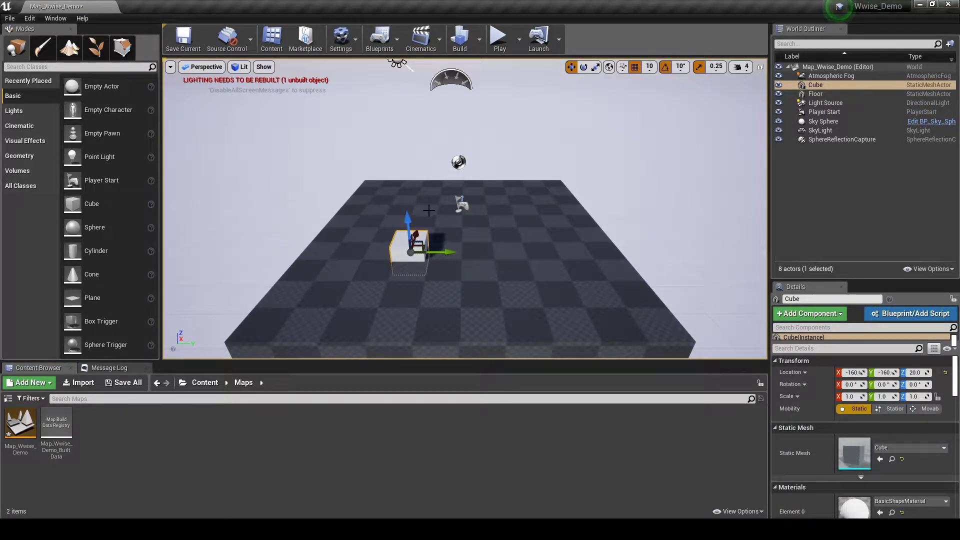
{"action": "left_click_drag", "start_coordinate": [407, 220], "coordinate": [383, 221]}
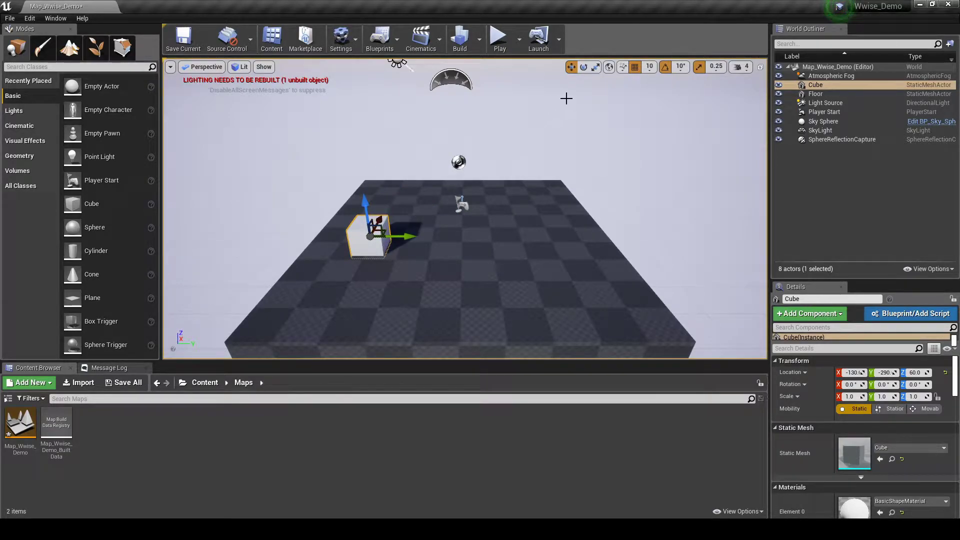
- Rotate the cube, tilting it -10 degrees around its Y axis
{"action": "left_click", "coordinate": [583, 67]}
{"action": "left_click_drag", "start_coordinate": [423, 187], "coordinate": [356, 170]}
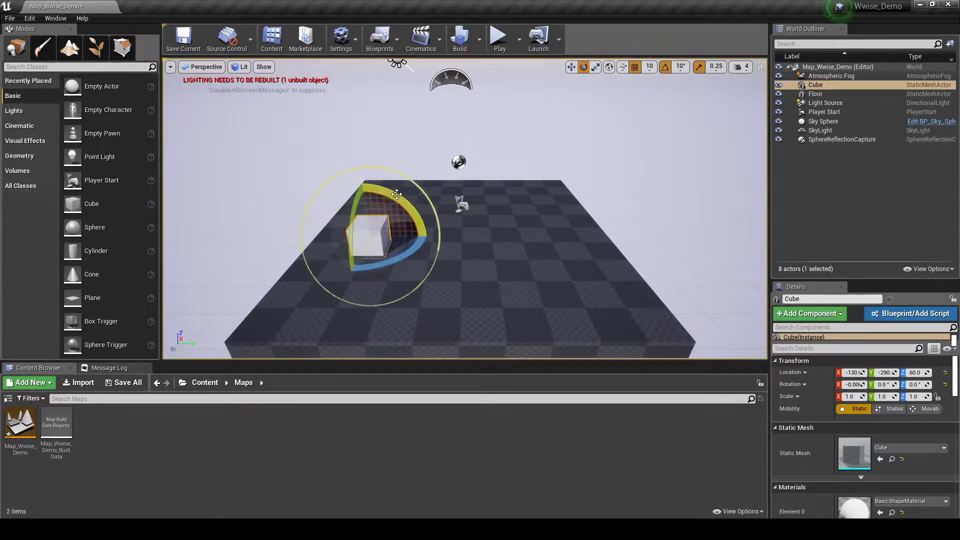
{"action": "left_click_drag", "start_coordinate": [418, 253], "coordinate": [427, 216]}
- Scale the cube to 1.25 along Y and 0.75 in height
{"action": "left_click", "coordinate": [596, 67]}
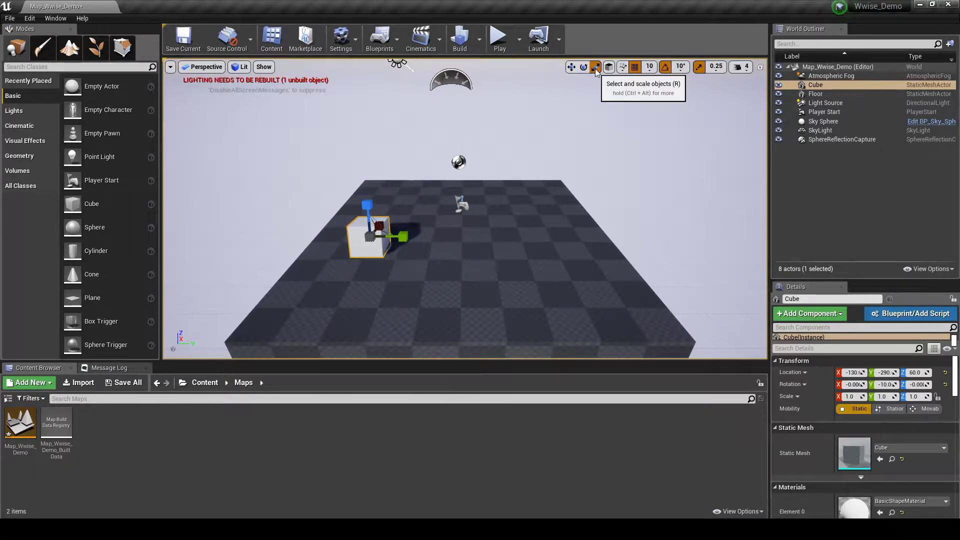
{"action": "mouse_move", "coordinate": [403, 236]}
{"action": "left_mouse_down"}
{"action": "mouse_move", "coordinate": [450, 234]}
{"action": "mouse_move", "coordinate": [407, 236]}
{"action": "left_mouse_up"}
{"action": "left_click_drag", "start_coordinate": [370, 206], "coordinate": [379, 227]}
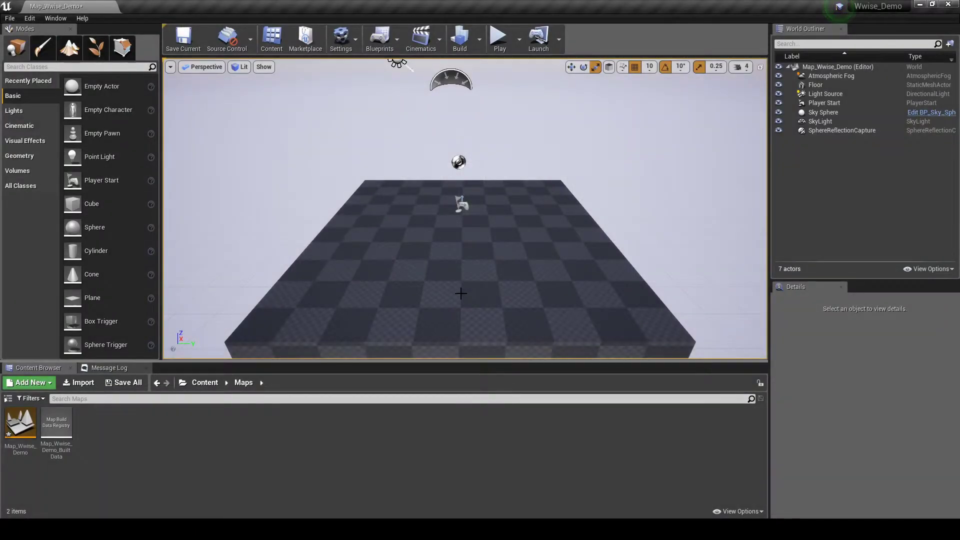
- Delete the default floor and switch the editor into Landscape mode
{"action": "left_click", "coordinate": [460, 294]}
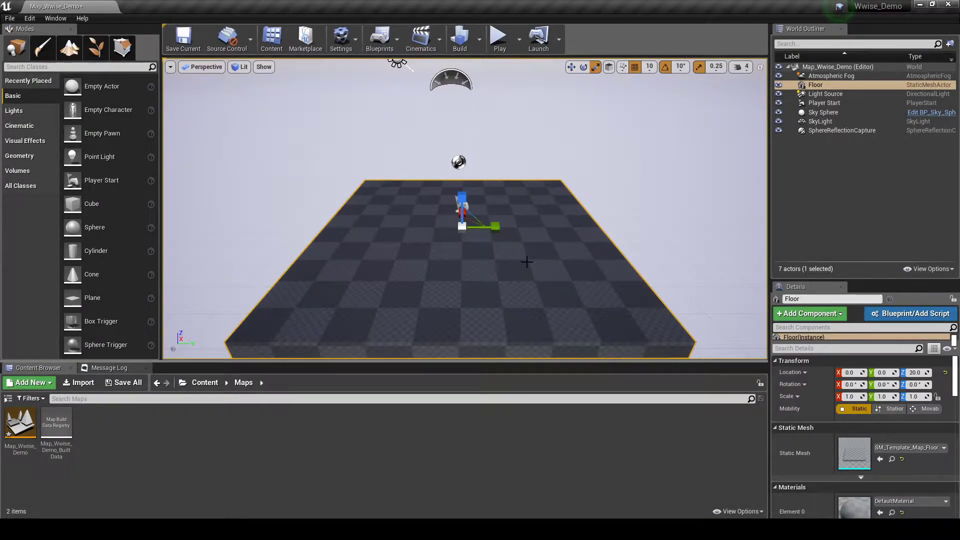
{"action": "key", "text": "Delete"}
{"action": "left_click", "coordinate": [571, 66]}
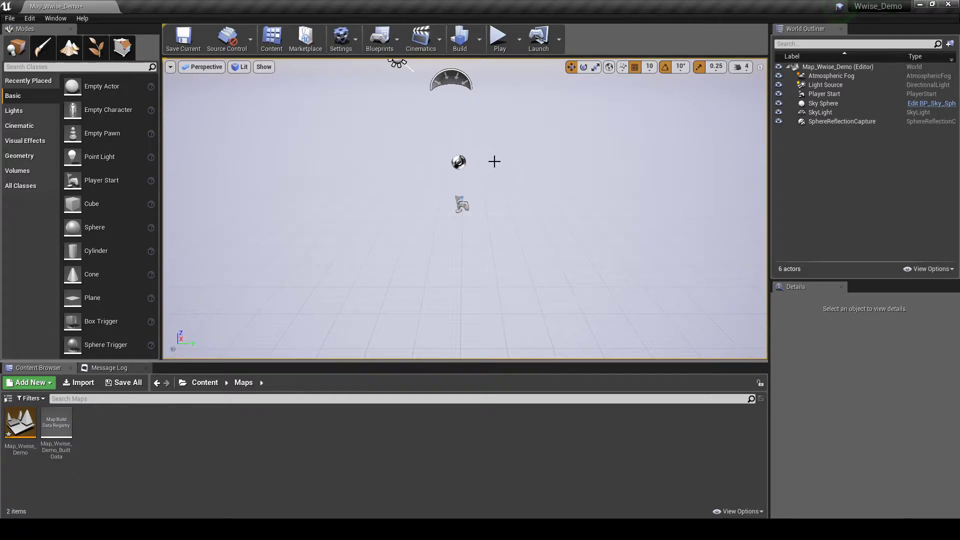
{"action": "left_click", "coordinate": [68, 50]}
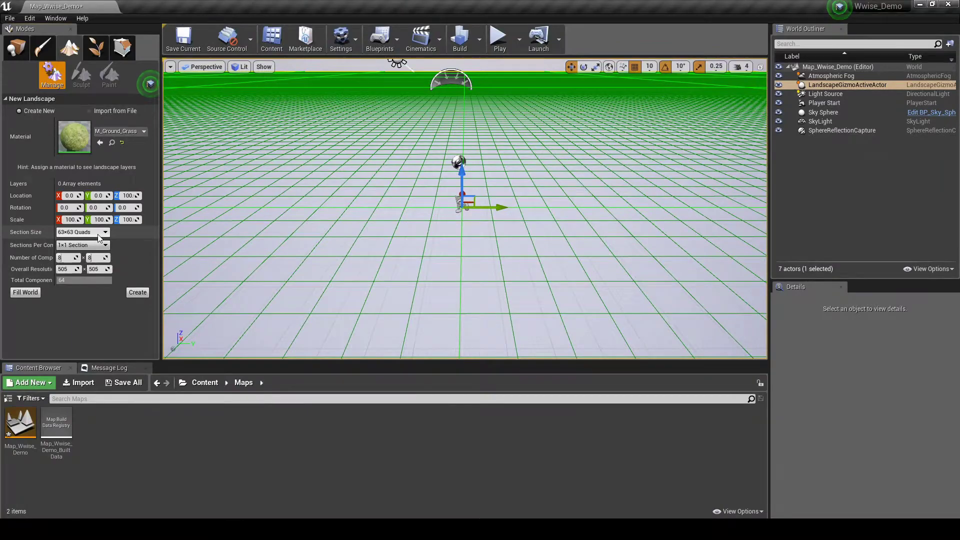
- Create the landscape with 7×7 Quads sections, 1×1 sections per component, and 13 × 12 components
{"action": "left_click", "coordinate": [98, 234]}
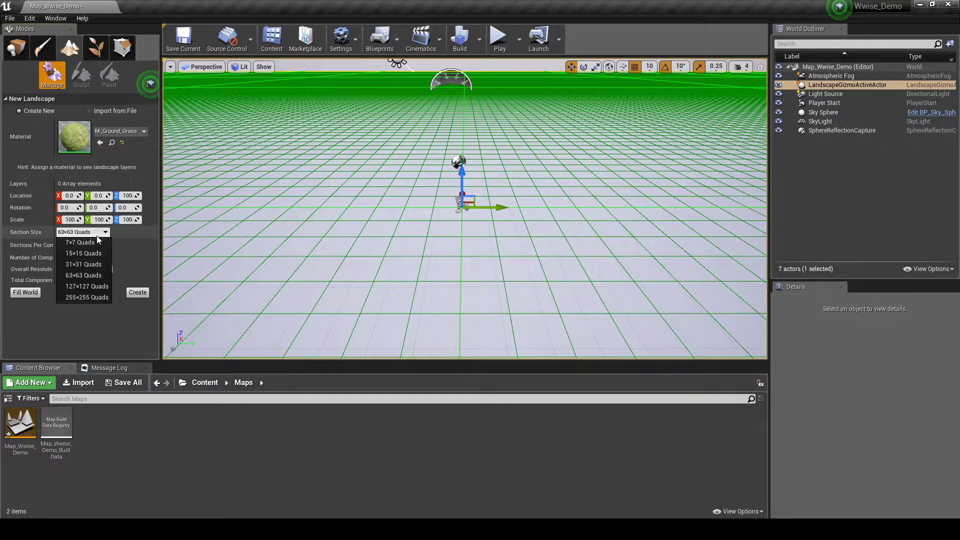
{"action": "left_click", "coordinate": [94, 242]}
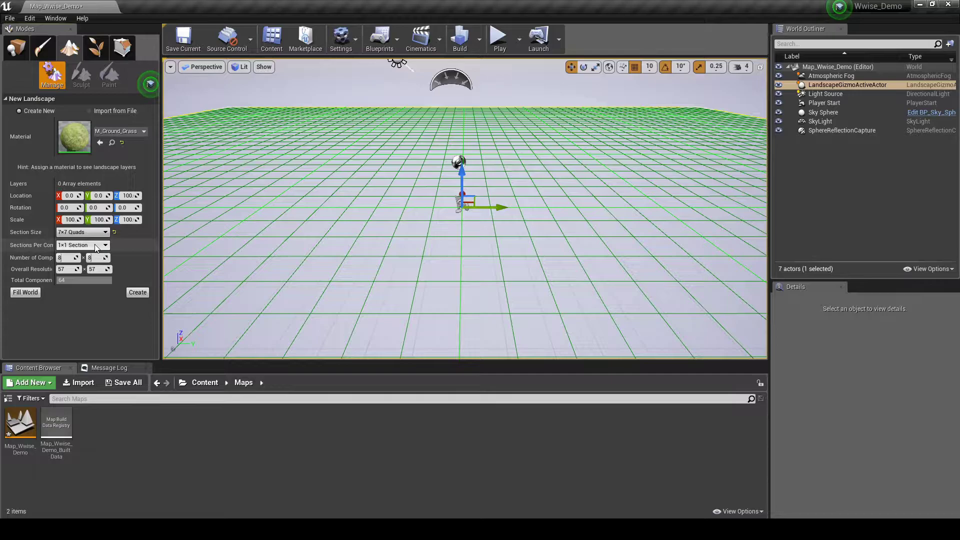
{"action": "left_click", "coordinate": [97, 247]}
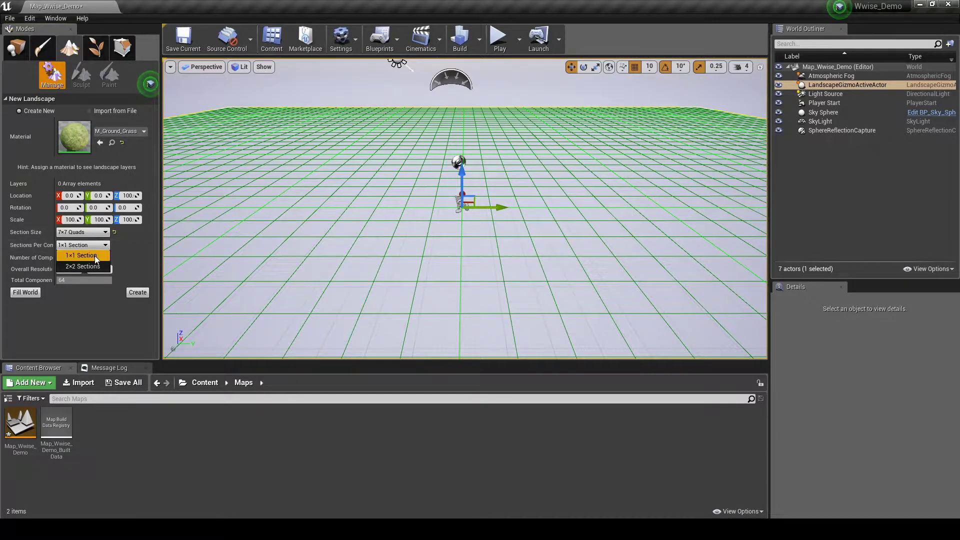
{"action": "left_click", "coordinate": [90, 255]}
{"action": "left_click", "coordinate": [69, 258]}
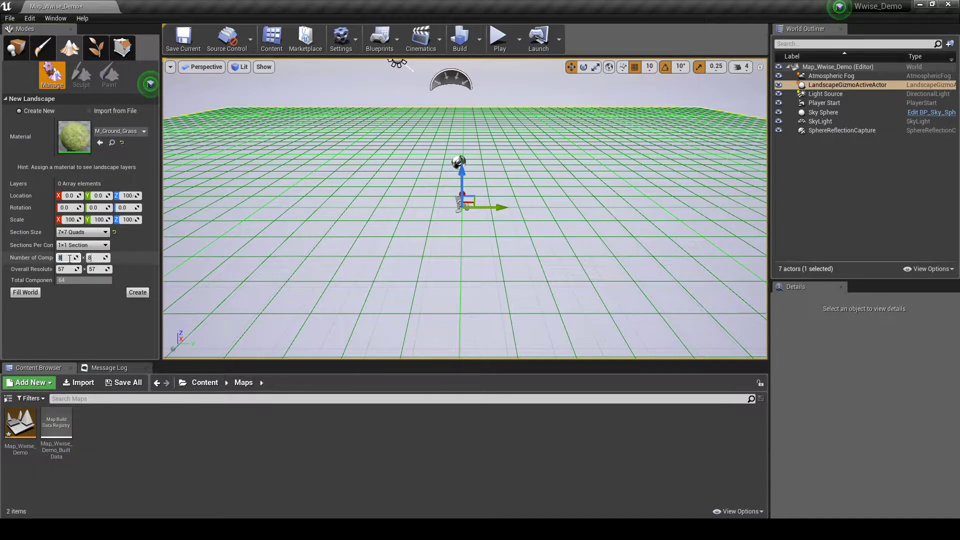
{"action": "type", "text": "1"}
{"action": "left_click", "coordinate": [94, 258]}
{"action": "type", "text": "1"}
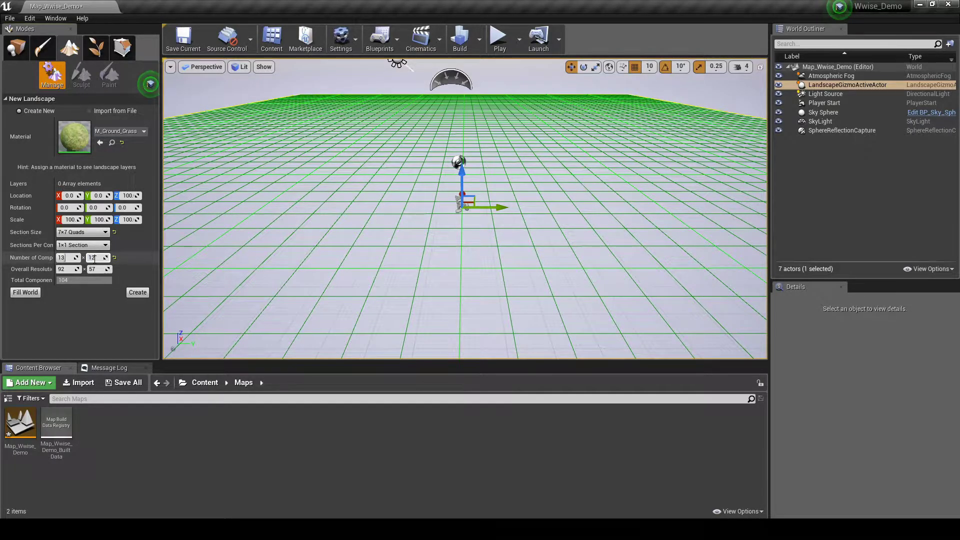
{"action": "key", "text": "Return"}
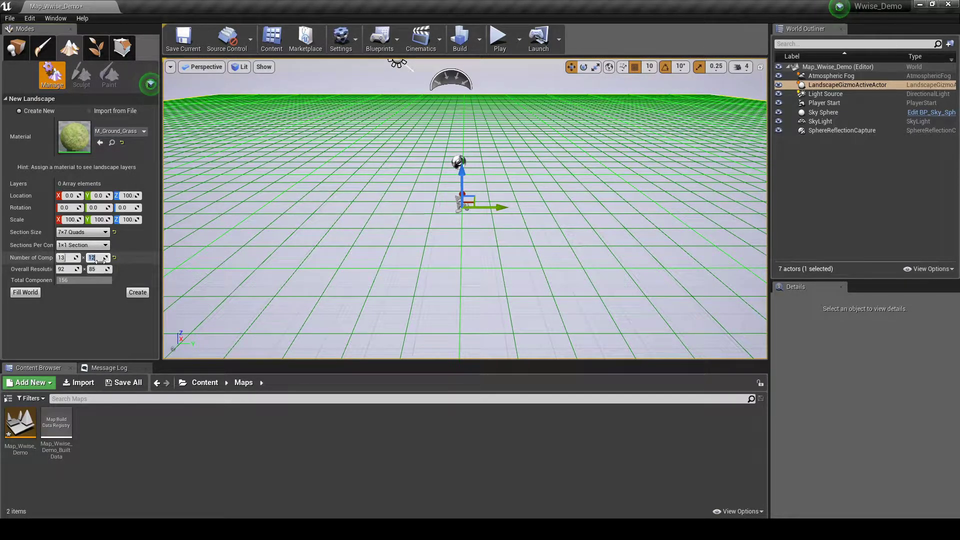
{"action": "left_click", "coordinate": [136, 293]}
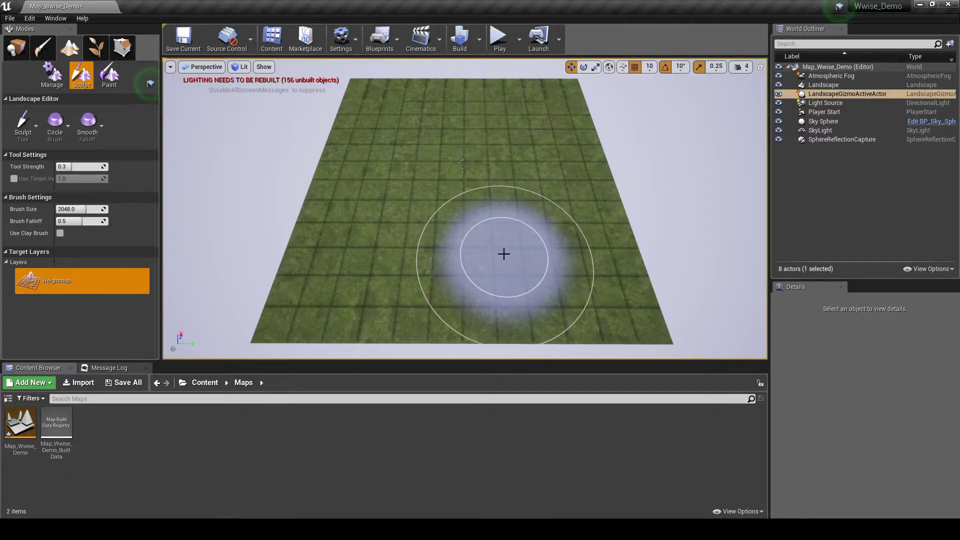
- Use the Manage Selection Tool to pick a 2×2 block of components near the centre
{"action": "left_click", "coordinate": [48, 75]}
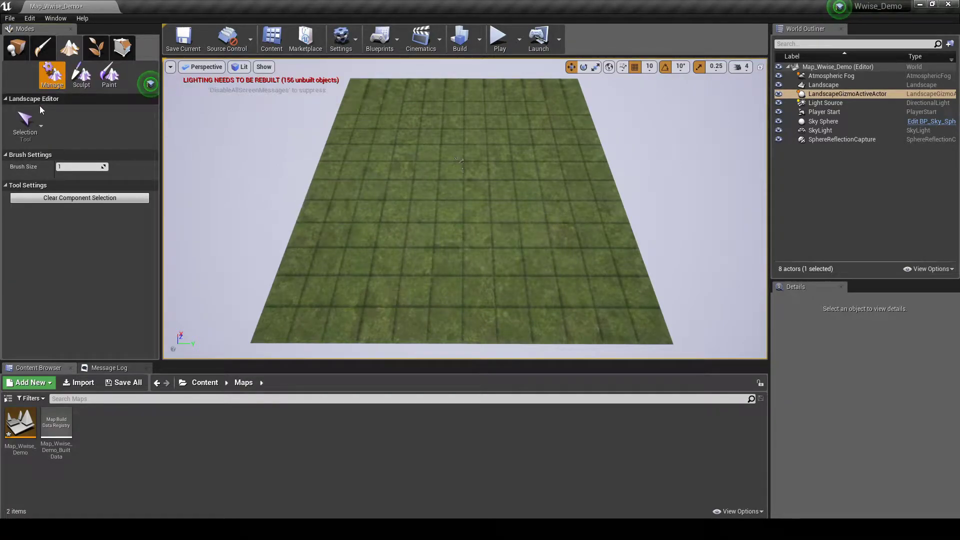
{"action": "left_click", "coordinate": [37, 135]}
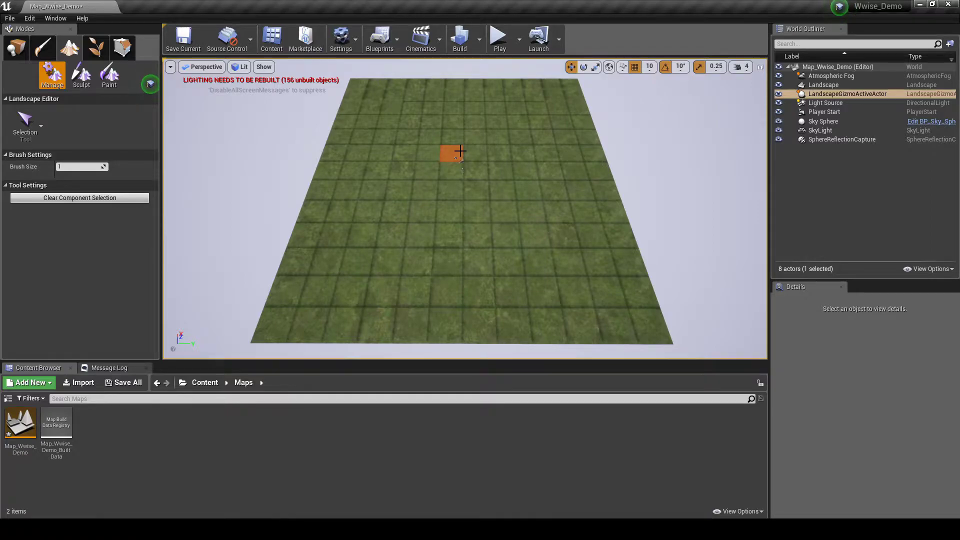
{"action": "left_click", "coordinate": [460, 151]}
{"action": "left_click", "coordinate": [466, 153]}
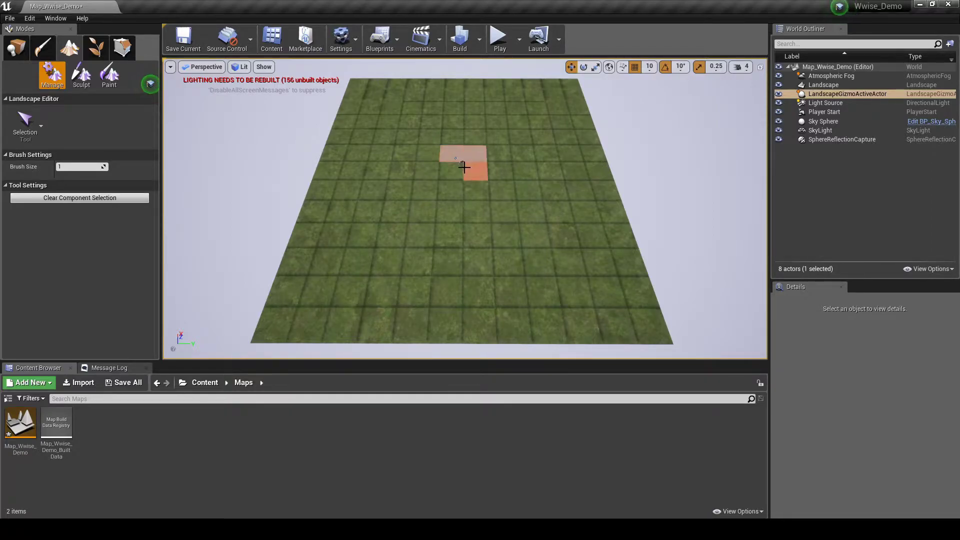
{"action": "left_click", "coordinate": [460, 170]}
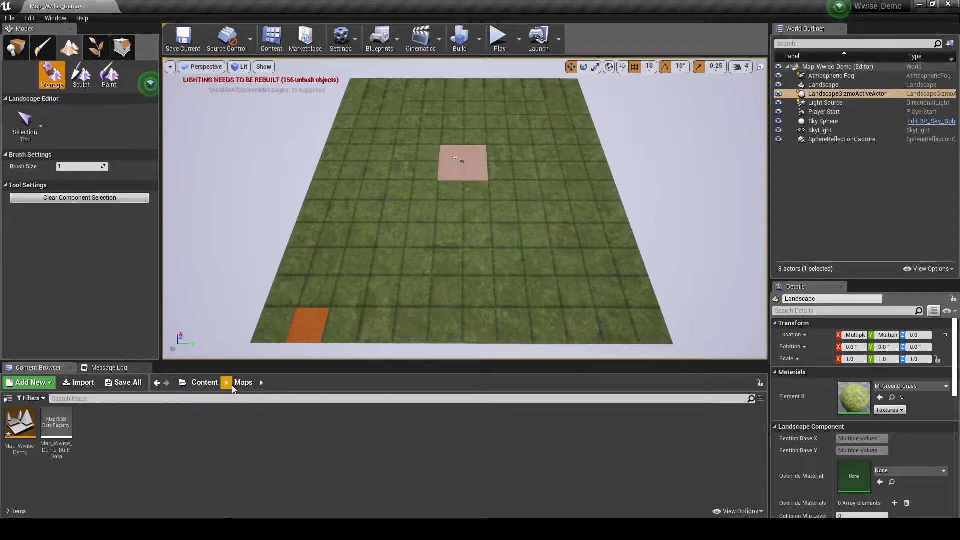
- Give the selected central components the M_Rock_Sandstone override material
{"action": "left_click", "coordinate": [210, 387]}
{"action": "double_click", "coordinate": [165, 431]}
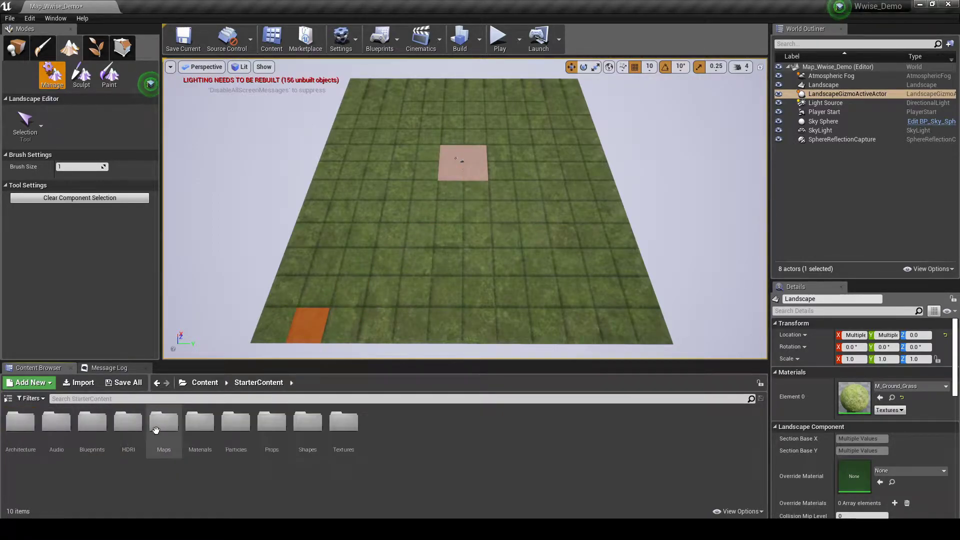
{"action": "double_click", "coordinate": [200, 425]}
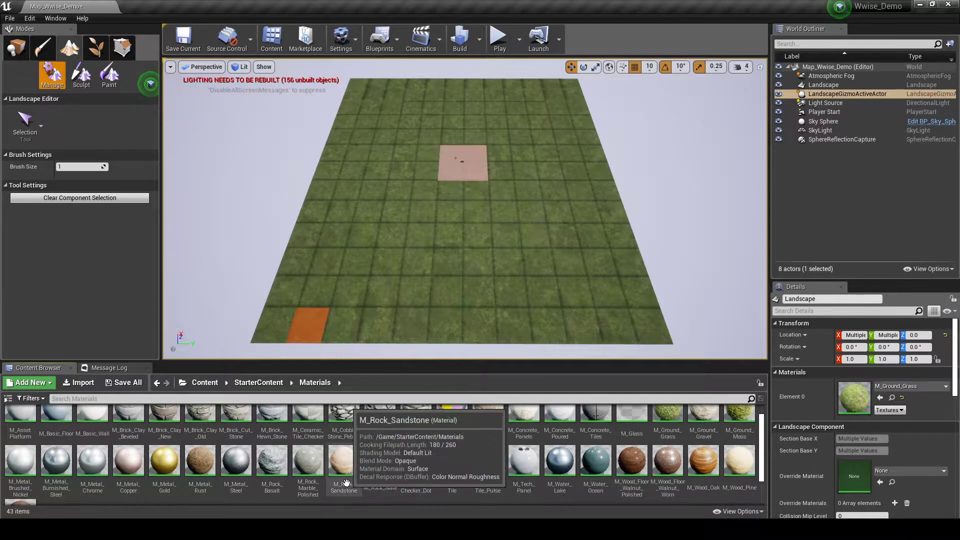
{"action": "left_click_drag", "start_coordinate": [346, 483], "coordinate": [907, 475]}
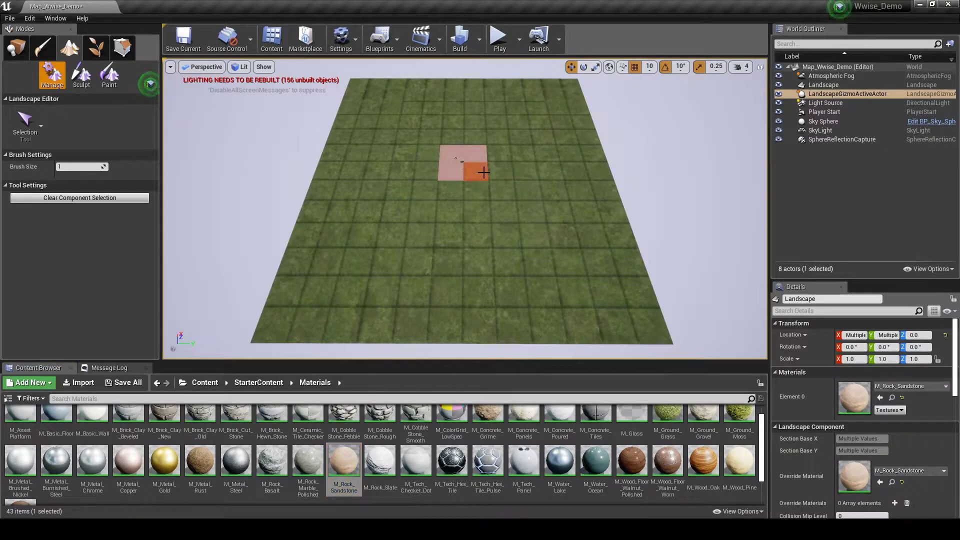
{"action": "key", "text": "Escape"}
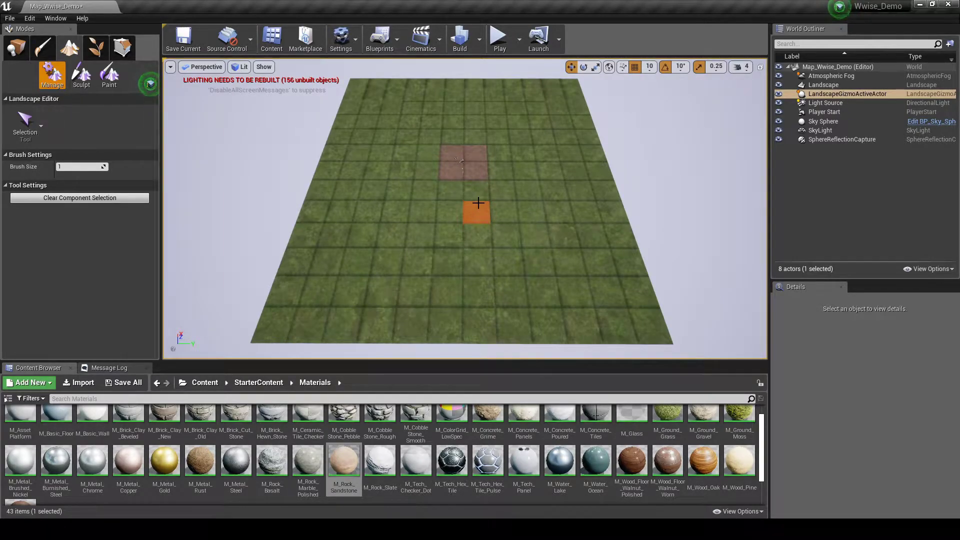
- Turn the outer grass components into M_Water_Lake and save the map
{"action": "left_click", "coordinate": [478, 203]}
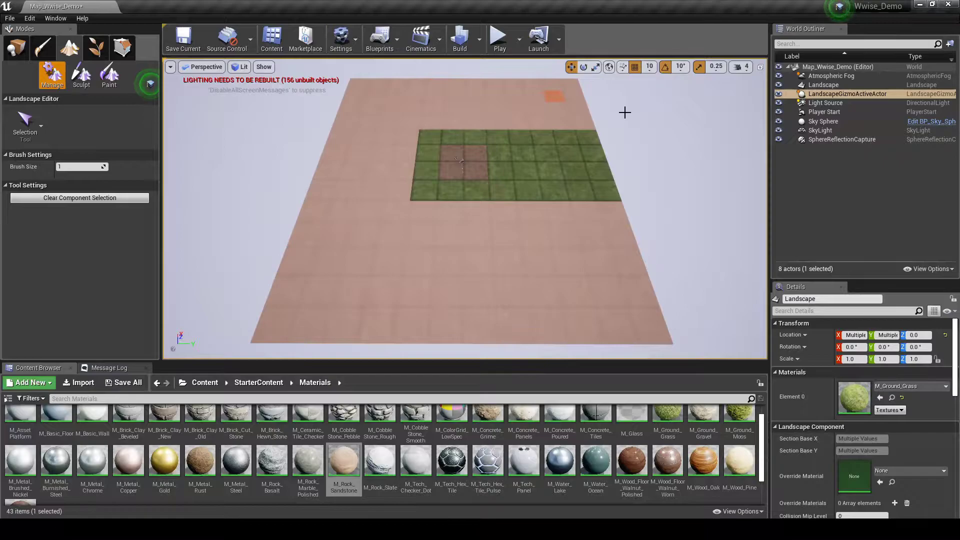
{"action": "mouse_move", "coordinate": [529, 138]}
{"action": "left_mouse_down"}
{"action": "mouse_move", "coordinate": [601, 199]}
{"action": "mouse_move", "coordinate": [603, 170]}
{"action": "mouse_move", "coordinate": [579, 136]}
{"action": "left_mouse_up"}
{"action": "mouse_move", "coordinate": [534, 166]}
{"action": "left_mouse_down"}
{"action": "mouse_move", "coordinate": [526, 156]}
{"action": "mouse_move", "coordinate": [558, 207]}
{"action": "mouse_move", "coordinate": [562, 195]}
{"action": "left_mouse_up"}
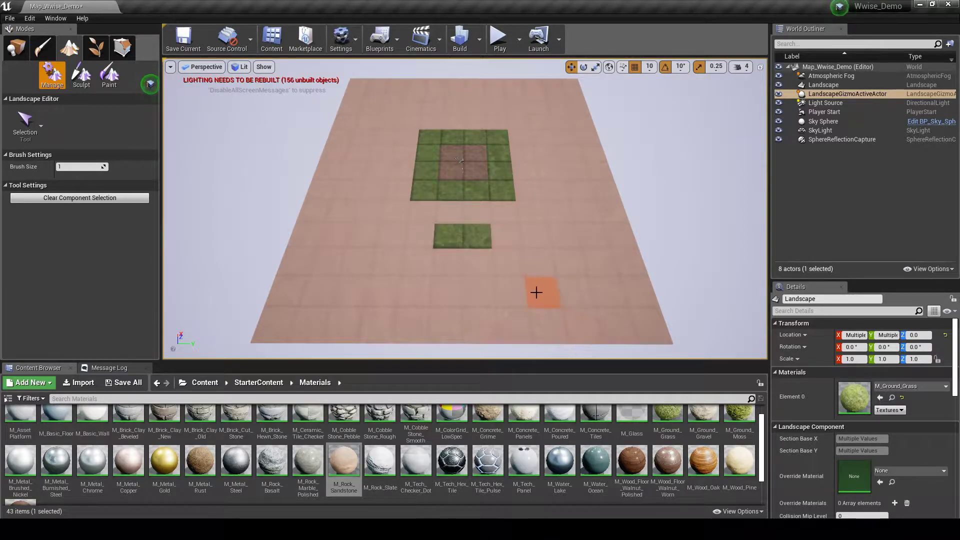
{"action": "left_click", "coordinate": [567, 474]}
{"action": "left_click_drag", "start_coordinate": [567, 474], "coordinate": [901, 473]}
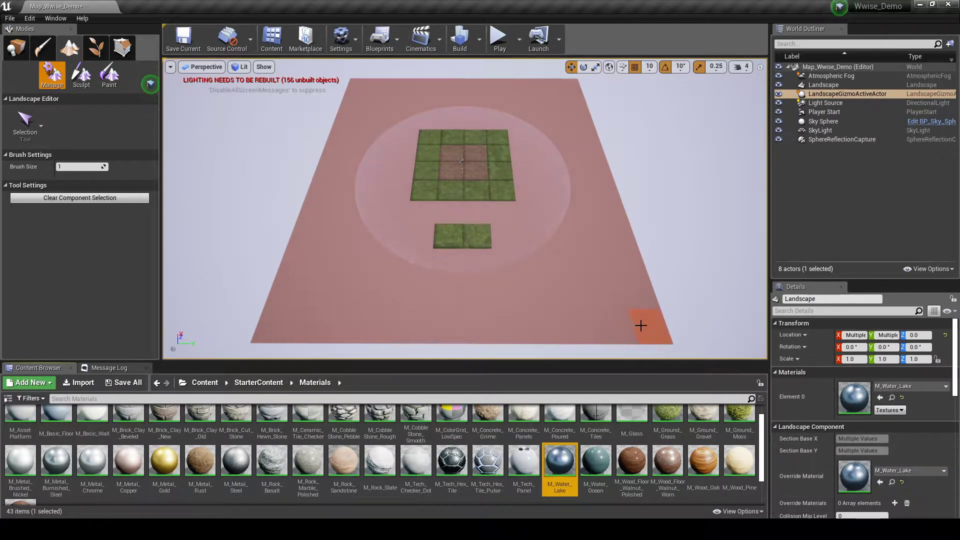
{"action": "mouse_move", "coordinate": [642, 325]}
{"action": "left_mouse_down"}
{"action": "mouse_move", "coordinate": [611, 133]}
{"action": "mouse_move", "coordinate": [598, 188]}
{"action": "mouse_move", "coordinate": [616, 228]}
{"action": "mouse_move", "coordinate": [521, 160]}
{"action": "mouse_move", "coordinate": [364, 150]}
{"action": "mouse_move", "coordinate": [429, 125]}
{"action": "mouse_move", "coordinate": [494, 123]}
{"action": "mouse_move", "coordinate": [370, 106]}
{"action": "mouse_move", "coordinate": [395, 95]}
{"action": "mouse_move", "coordinate": [520, 95]}
{"action": "left_mouse_up"}
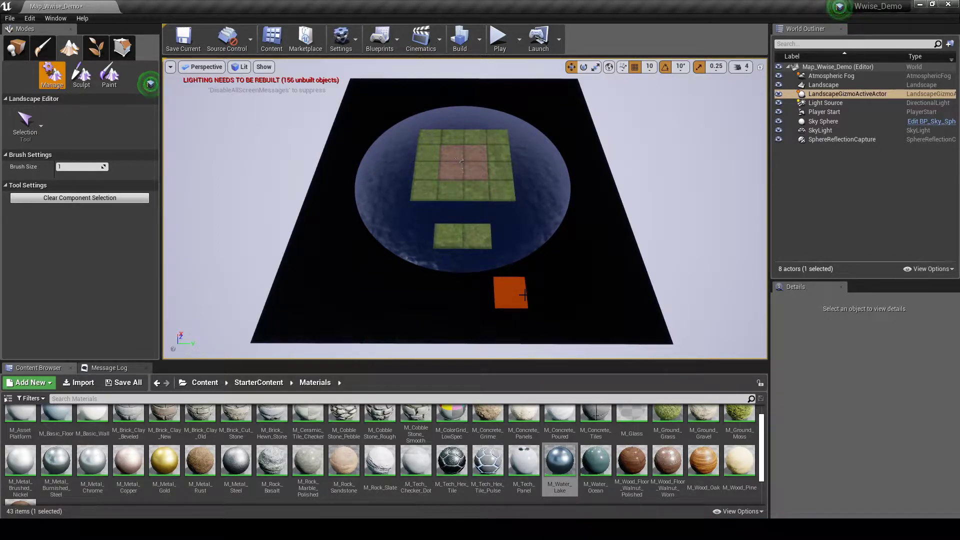
{"action": "left_click", "coordinate": [184, 40]}
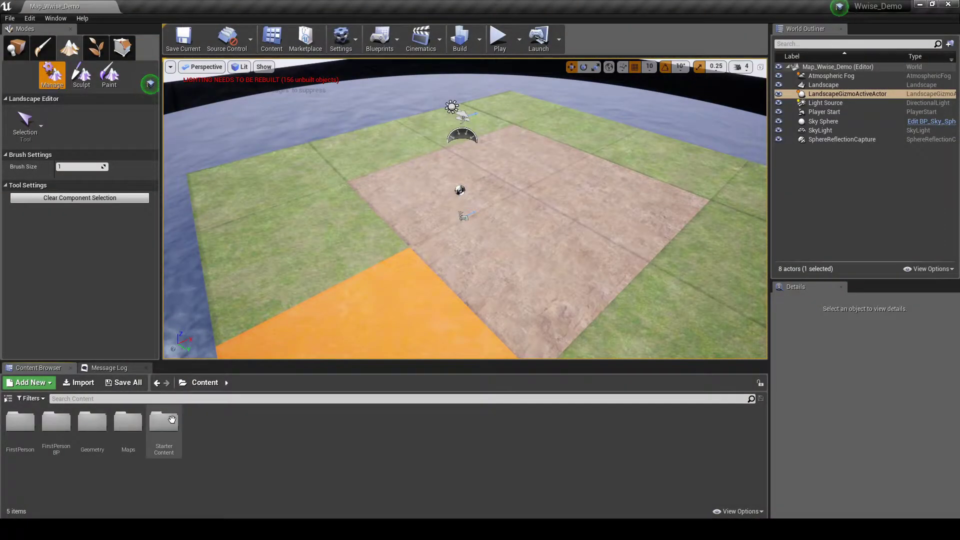
- Place a Wall_400x400 from StarterContent Architecture on the sandstone area
{"action": "double_click", "coordinate": [170, 424]}
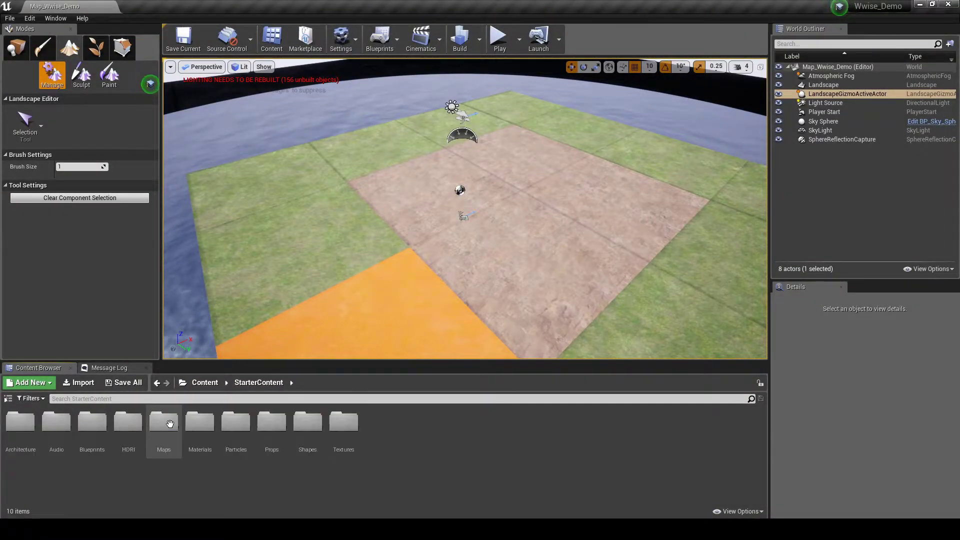
{"action": "double_click", "coordinate": [20, 423]}
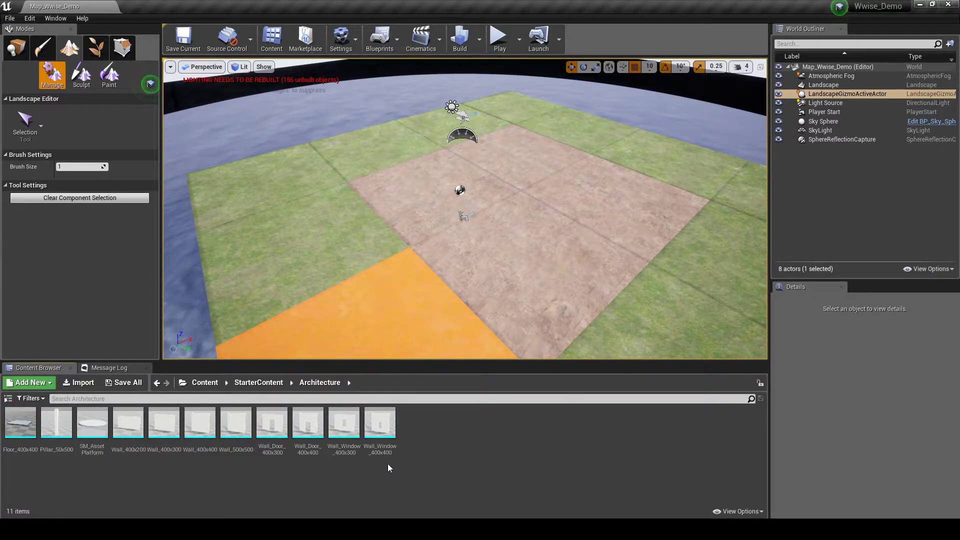
{"action": "left_click", "coordinate": [149, 83]}
{"action": "left_click", "coordinate": [20, 52]}
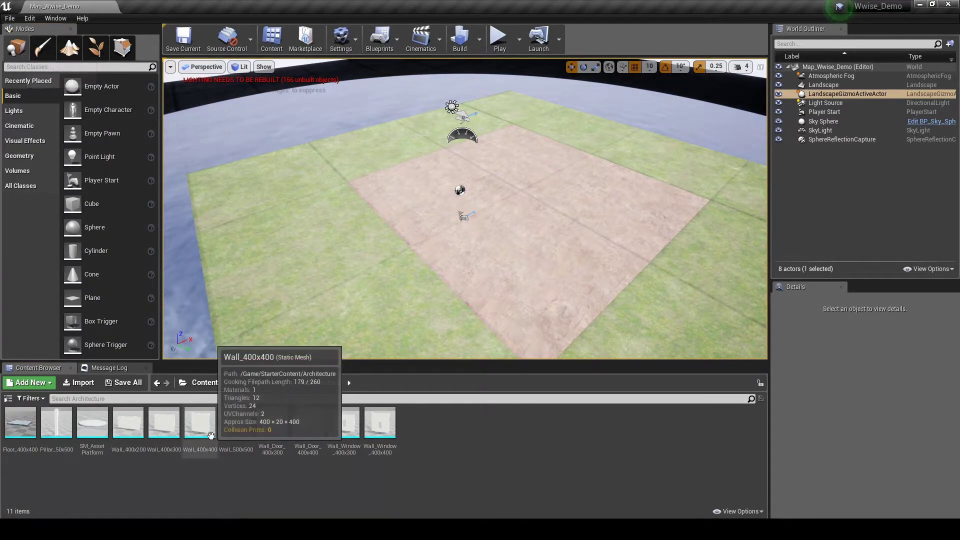
{"action": "left_click_drag", "start_coordinate": [200, 422], "coordinate": [420, 158]}
- Add window walls and a door wall, then nudge the three walls into alignment
{"action": "left_click_drag", "start_coordinate": [380, 423], "coordinate": [467, 139]}
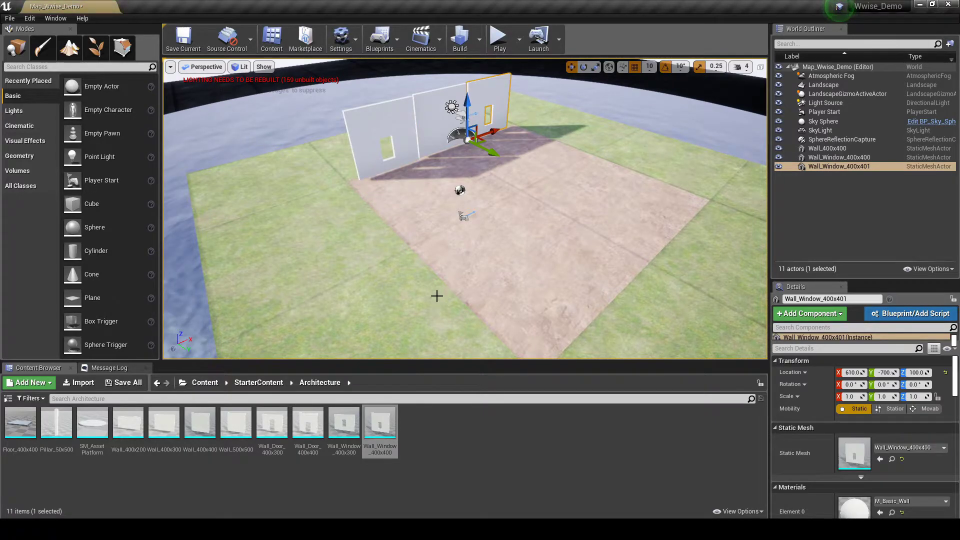
{"action": "mouse_move", "coordinate": [314, 433]}
{"action": "left_mouse_down"}
{"action": "mouse_move", "coordinate": [341, 443]}
{"action": "mouse_move", "coordinate": [369, 300]}
{"action": "mouse_move", "coordinate": [332, 354]}
{"action": "mouse_move", "coordinate": [317, 435]}
{"action": "mouse_move", "coordinate": [311, 429]}
{"action": "left_mouse_up"}
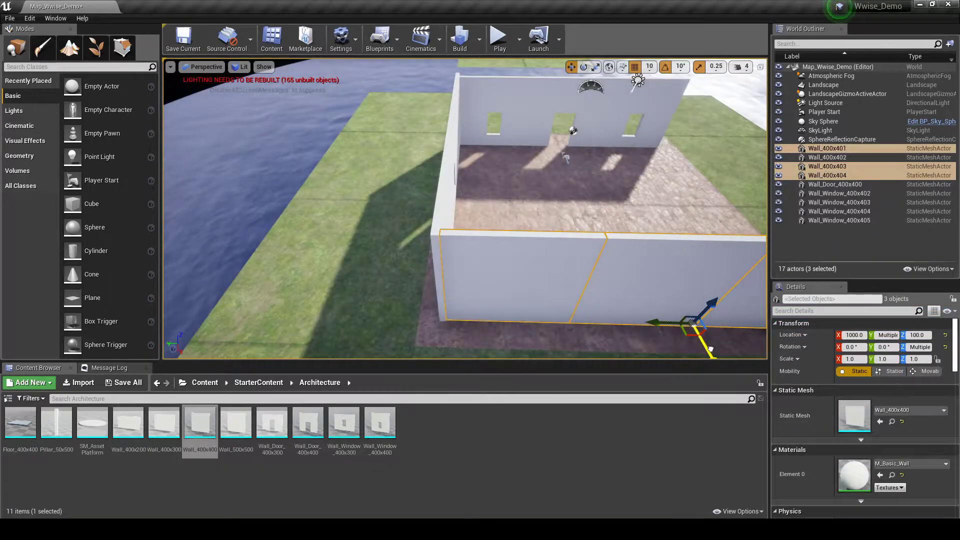
{"action": "left_click_drag", "start_coordinate": [710, 348], "coordinate": [711, 350]}
{"action": "left_click_drag", "start_coordinate": [710, 306], "coordinate": [712, 306]}
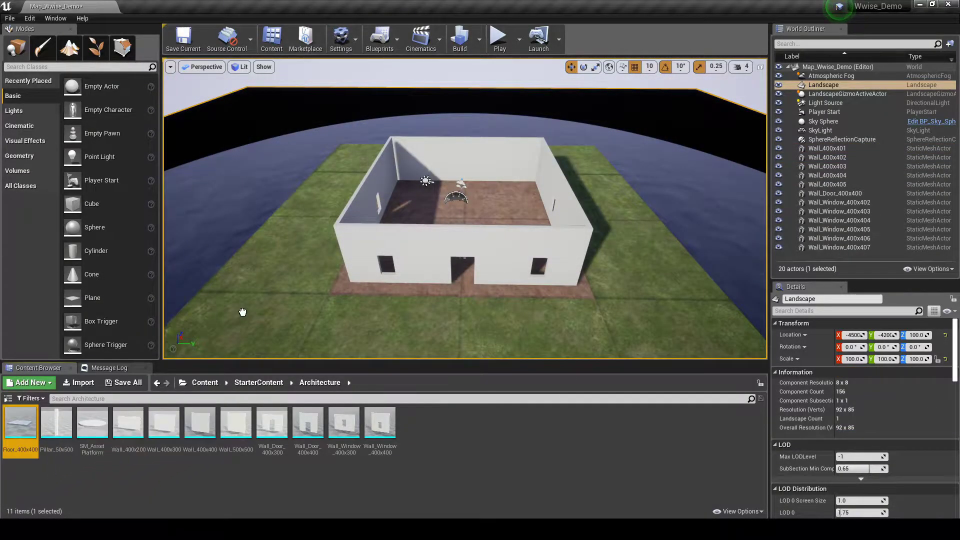
- Place Floor_400x400 slabs at wall-top height and line them up to cover the room
{"action": "left_click_drag", "start_coordinate": [242, 312], "coordinate": [390, 156]}
{"action": "key", "text": "f"}
{"action": "left_click_drag", "start_coordinate": [450, 140], "coordinate": [450, 131]}
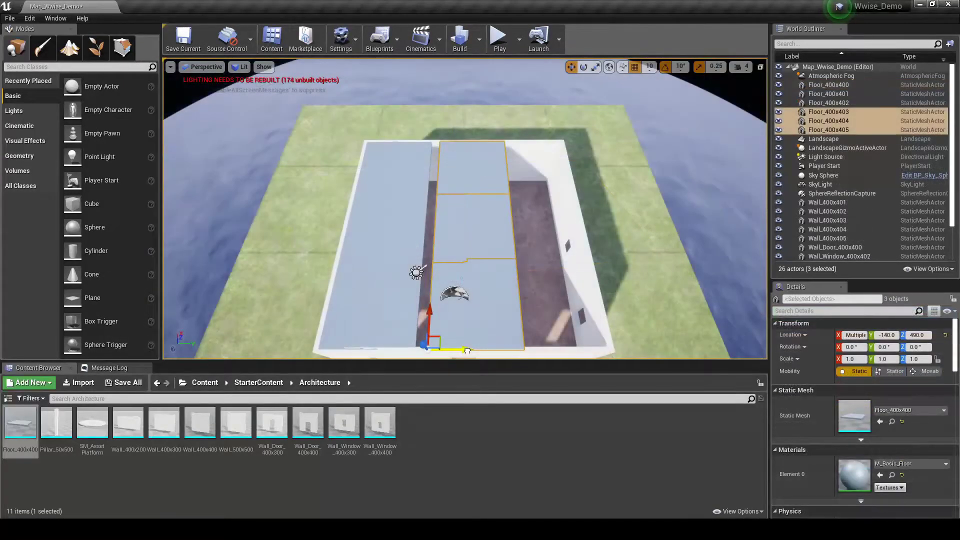
{"action": "left_click_drag", "start_coordinate": [465, 350], "coordinate": [456, 350]}
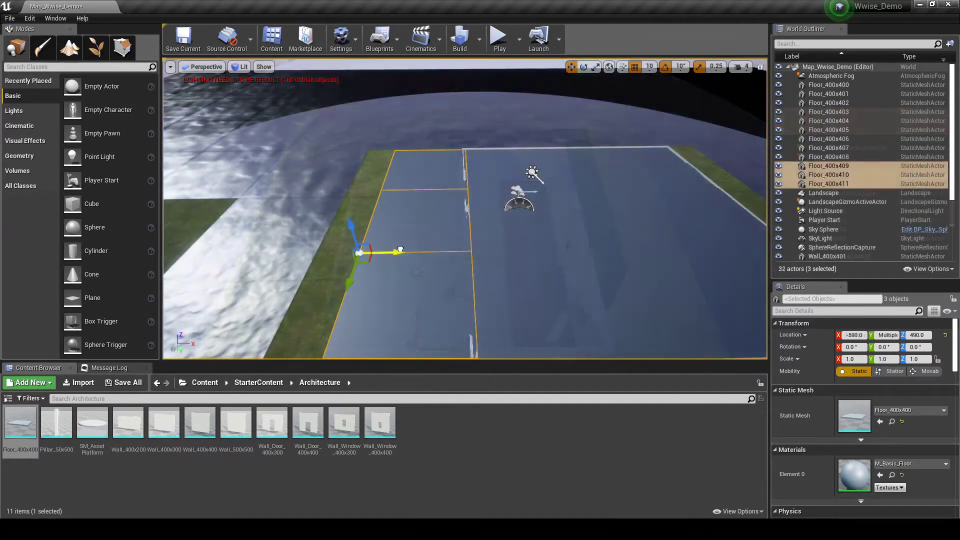
{"action": "left_click_drag", "start_coordinate": [395, 250], "coordinate": [396, 254]}
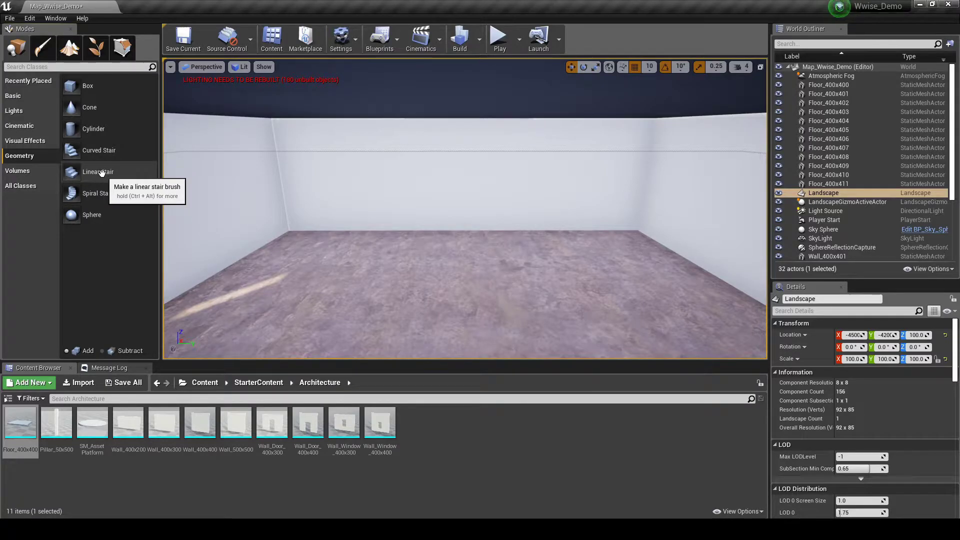
- Add a linear stair to the house and select the curved stair
{"action": "mouse_move", "coordinate": [100, 173]}
{"action": "left_mouse_down"}
{"action": "mouse_move", "coordinate": [148, 200]}
{"action": "mouse_move", "coordinate": [316, 232]}
{"action": "mouse_move", "coordinate": [356, 278]}
{"action": "mouse_move", "coordinate": [409, 309]}
{"action": "mouse_move", "coordinate": [408, 324]}
{"action": "left_mouse_up"}
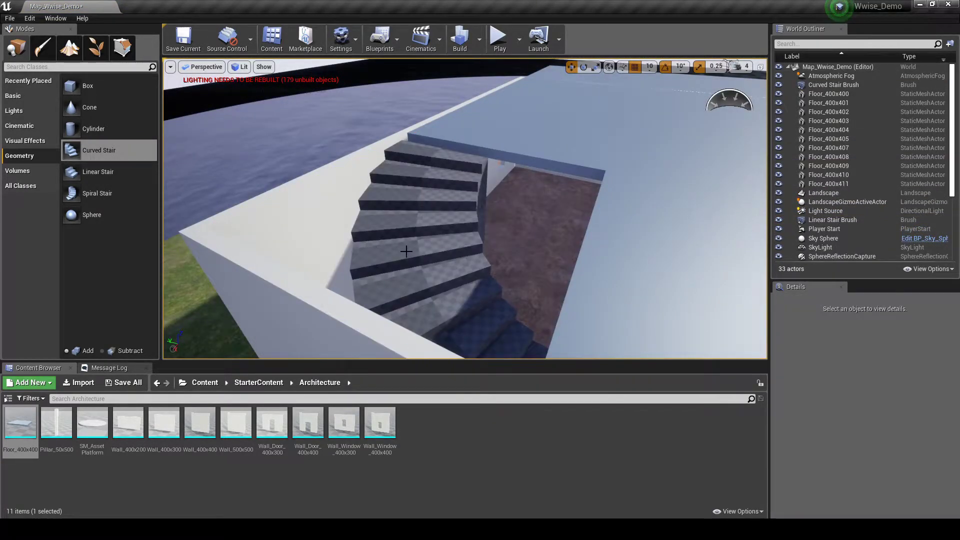
{"action": "right_click_drag", "start_coordinate": [407, 251], "coordinate": [395, 198]}
{"action": "left_click", "coordinate": [355, 259]}
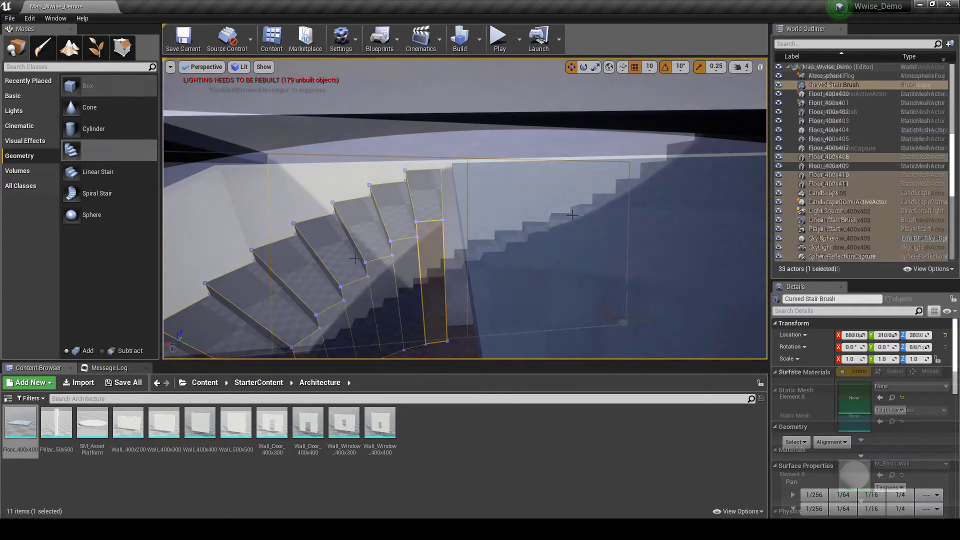
{"action": "right_click_drag", "start_coordinate": [573, 215], "coordinate": [581, 221]}
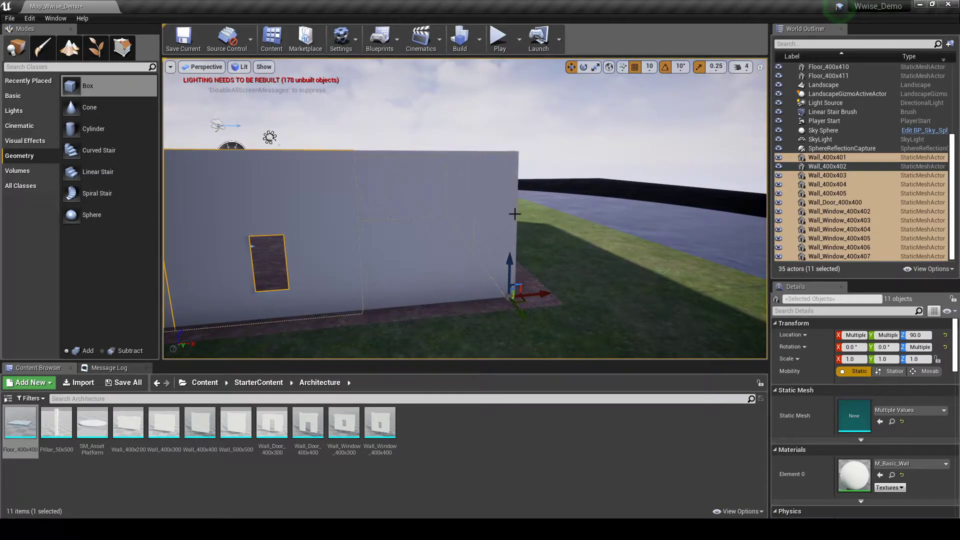
- Add the right wall to the twelve-wall selection and paste a copy of it
{"action": "left_click", "coordinate": [450, 225], "text": "ctrl"}
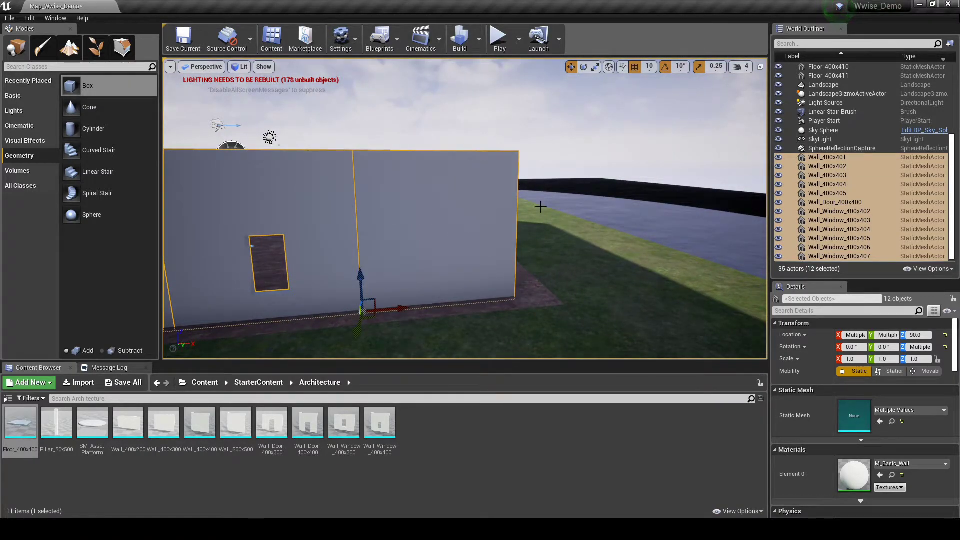
{"action": "scroll", "coordinate": [865, 79], "scroll_direction": "up", "scroll_amount": 5}
{"action": "left_click", "coordinate": [856, 68]}
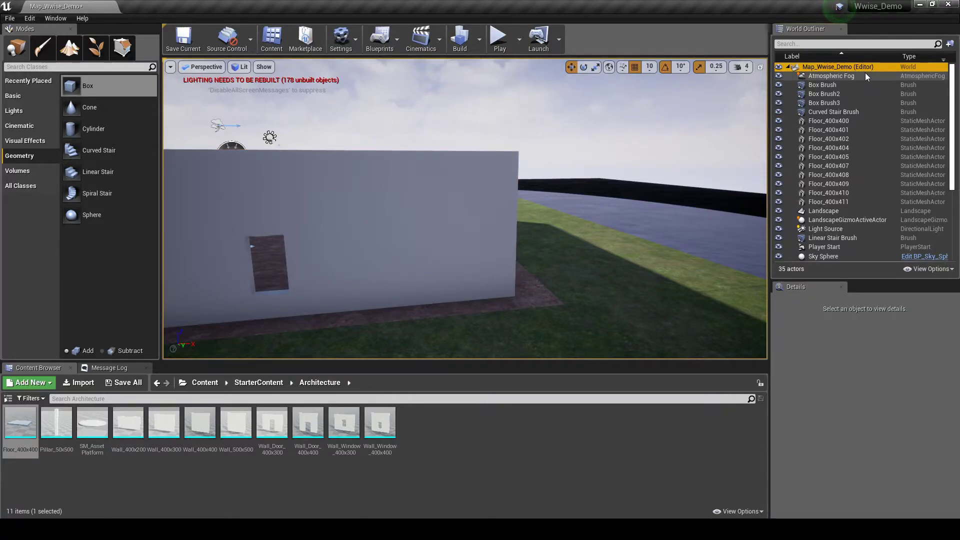
{"action": "key", "text": "ctrl+v"}
- Stack the pasted walls on the originals near Z 490, then select the interior floor slabs
{"action": "scroll", "coordinate": [865, 160], "scroll_direction": "down", "scroll_amount": 4}
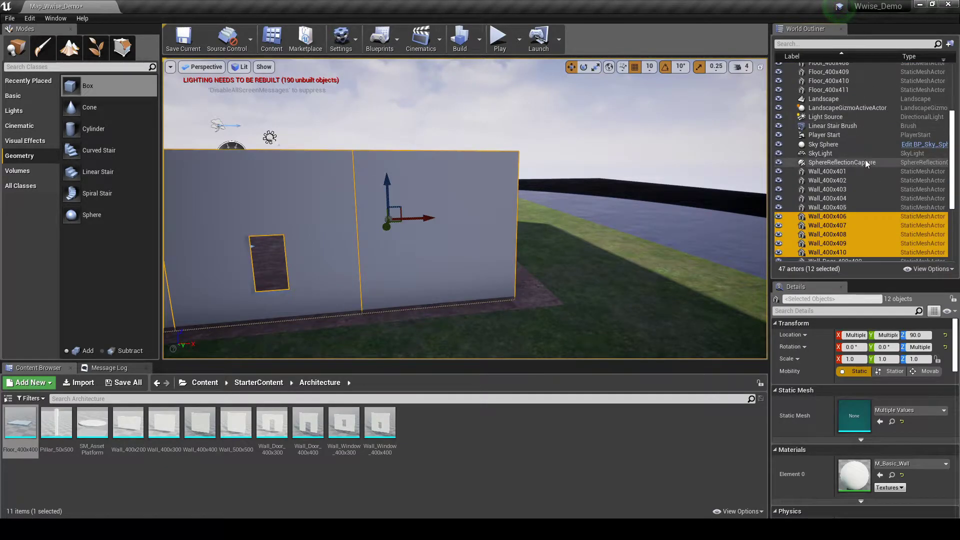
{"action": "scroll", "coordinate": [865, 160], "scroll_direction": "down", "scroll_amount": 4}
{"action": "right_click_drag", "start_coordinate": [560, 256], "coordinate": [520, 224]}
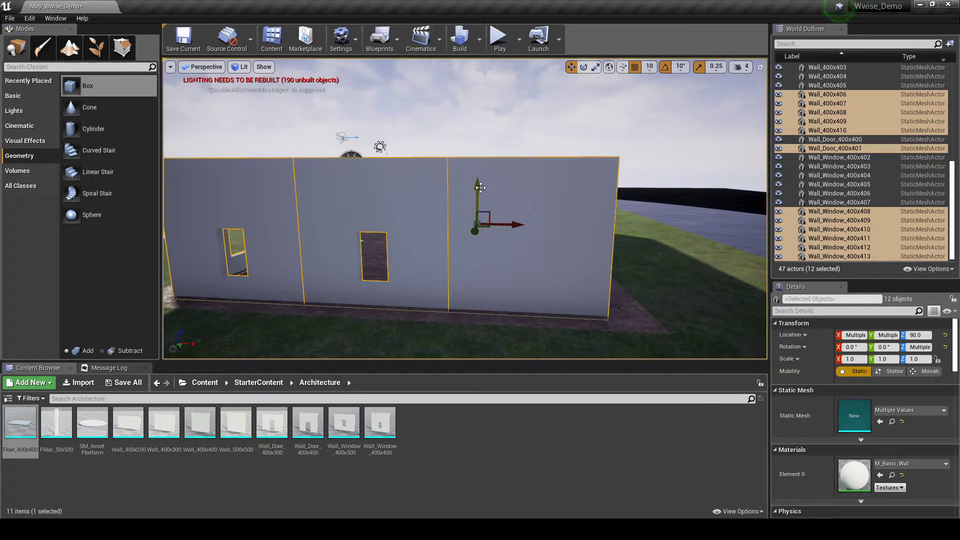
{"action": "left_click_drag", "start_coordinate": [479, 186], "coordinate": [485, 123]}
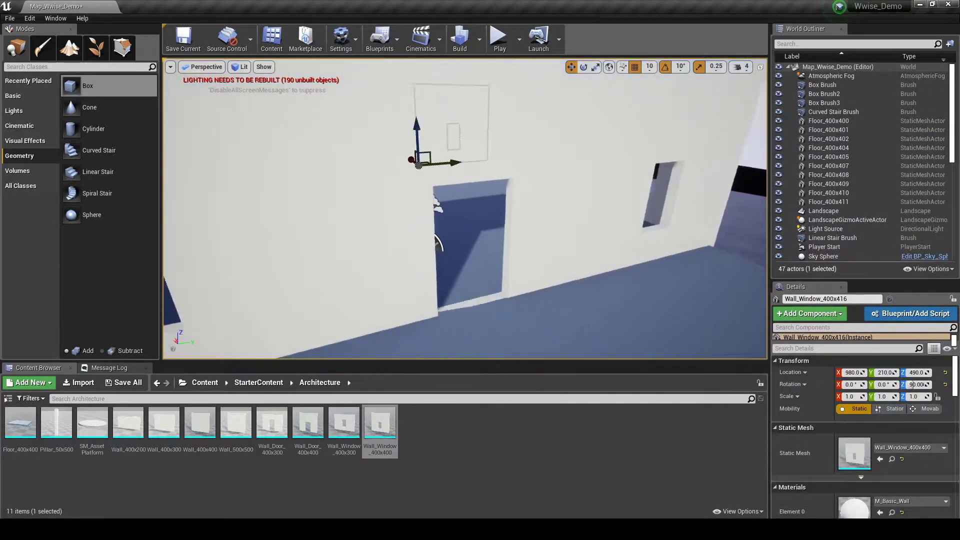
{"action": "right_click_drag", "start_coordinate": [465, 210], "coordinate": [460, 243]}
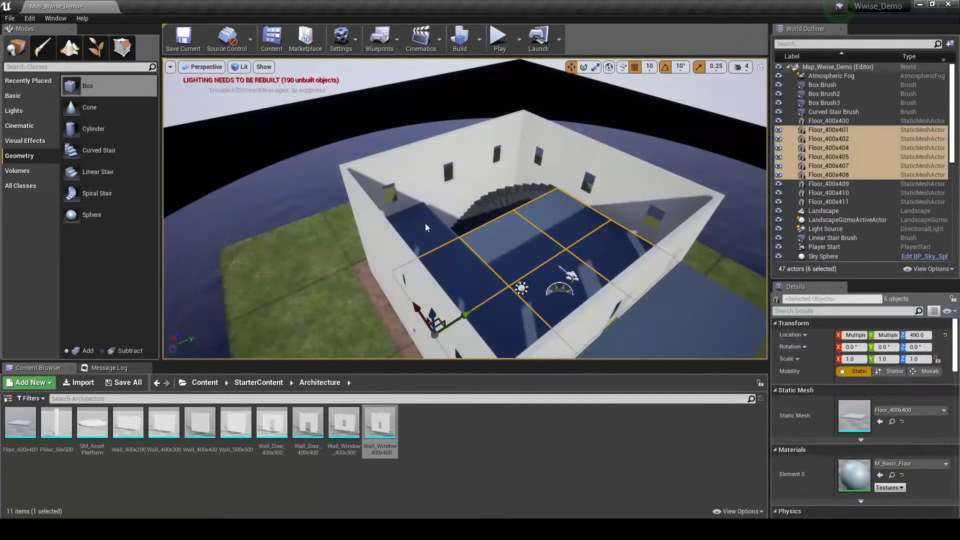
{"action": "left_click", "coordinate": [426, 228], "text": "ctrl"}
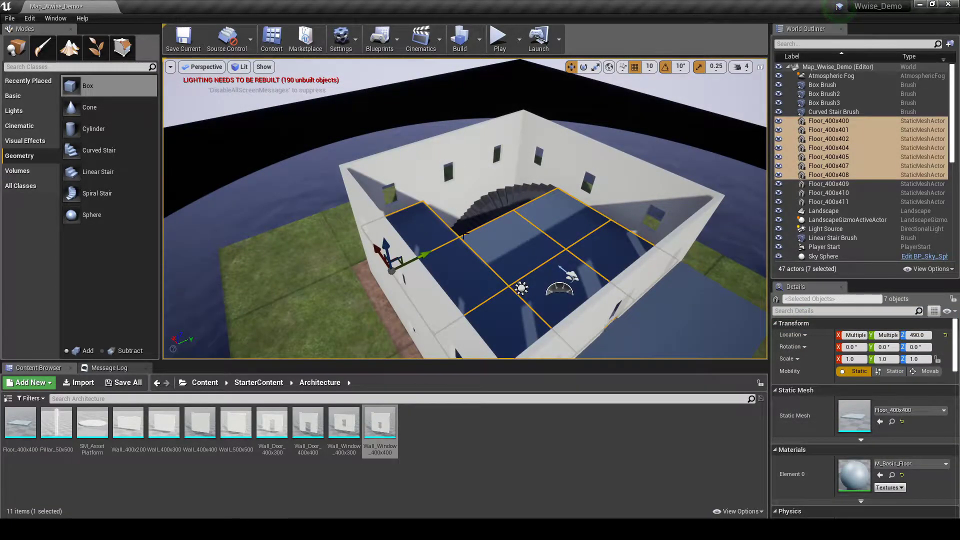
- Paste the seven floor slabs, lift them to about Z 890 as a roof, and align along X
{"action": "left_click", "coordinate": [859, 67]}
{"action": "key", "text": "ctrl+z"}
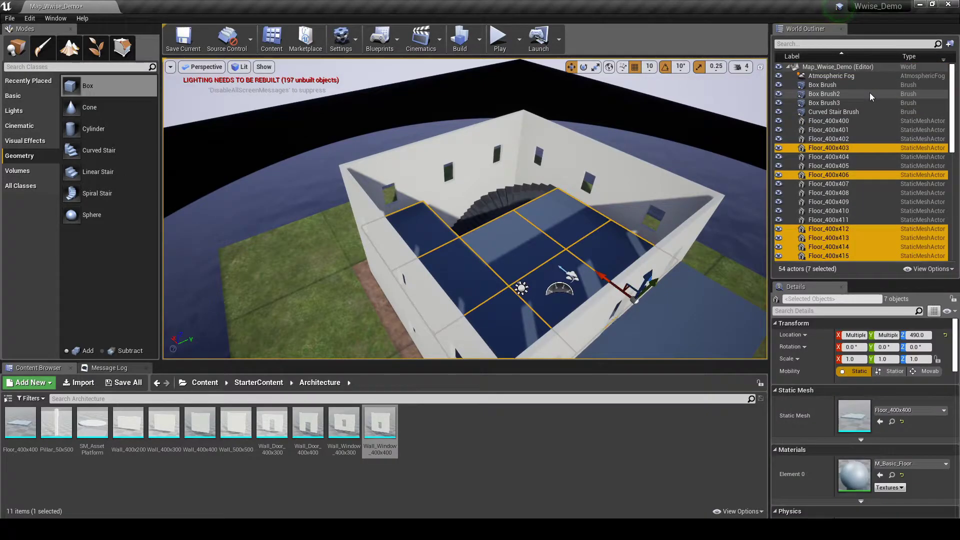
{"action": "left_click_drag", "start_coordinate": [648, 278], "coordinate": [651, 234]}
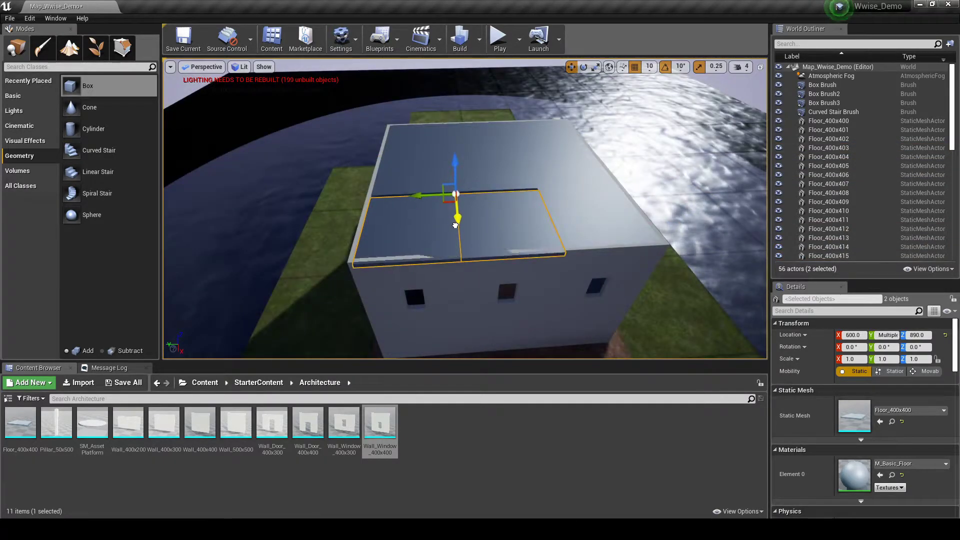
{"action": "left_click_drag", "start_coordinate": [455, 225], "coordinate": [456, 223]}
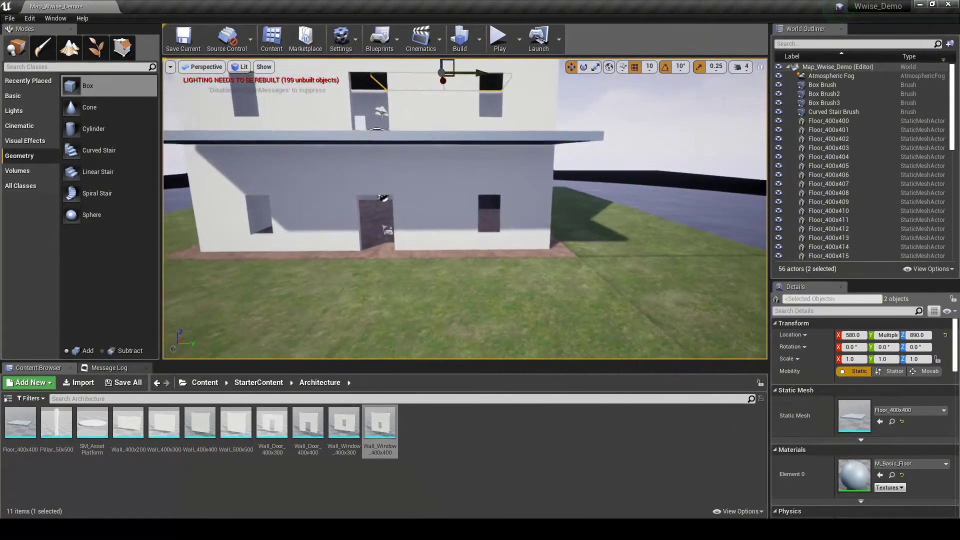
{"action": "right_click_drag", "start_coordinate": [395, 275], "coordinate": [395, 275]}
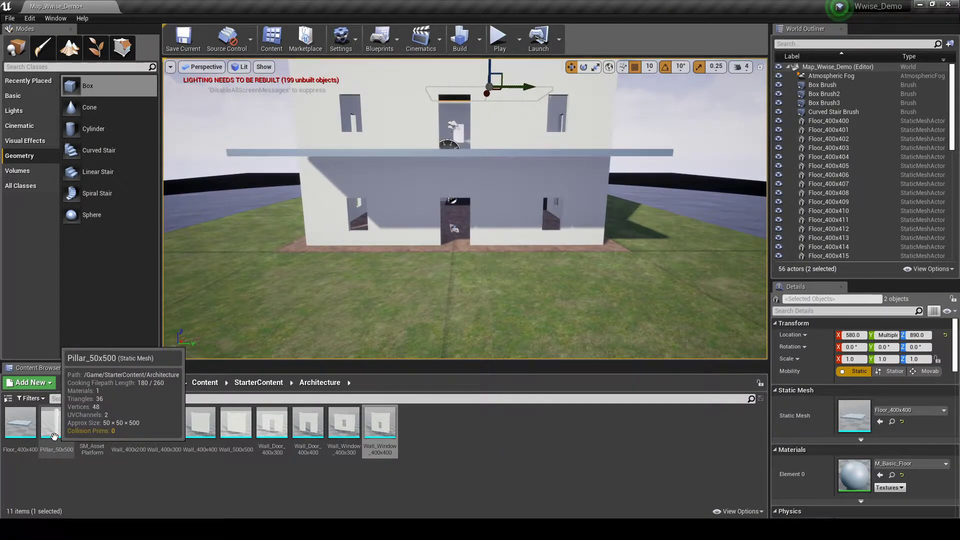
- Place a Pillar_50x500 column under the porch roof corner and fly around to check it
{"action": "left_click_drag", "start_coordinate": [56, 424], "coordinate": [766, 312]}
{"action": "right_click_drag", "start_coordinate": [765, 318], "coordinate": [644, 323]}
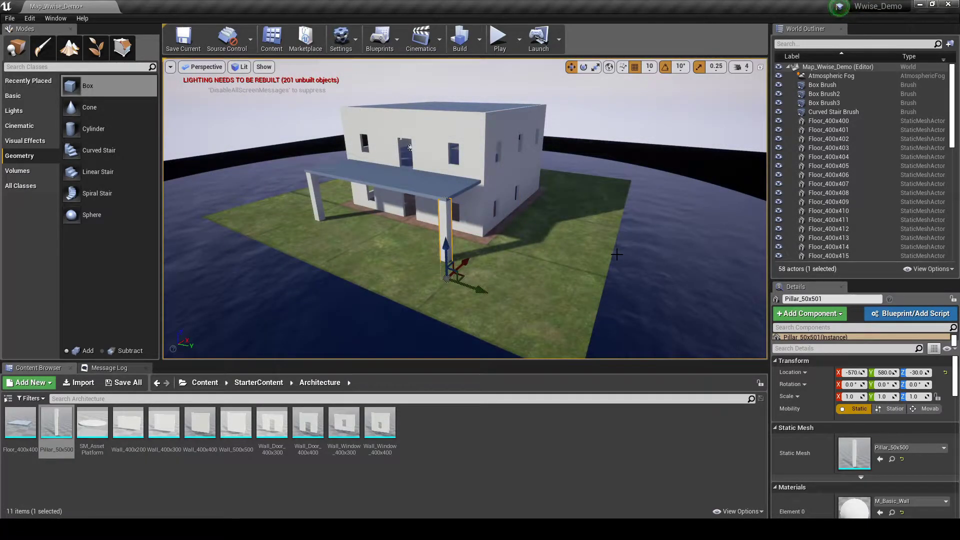
- Create a 'Structure_Boxes' folder at the level root in the World Outliner
{"action": "left_click", "coordinate": [817, 67]}
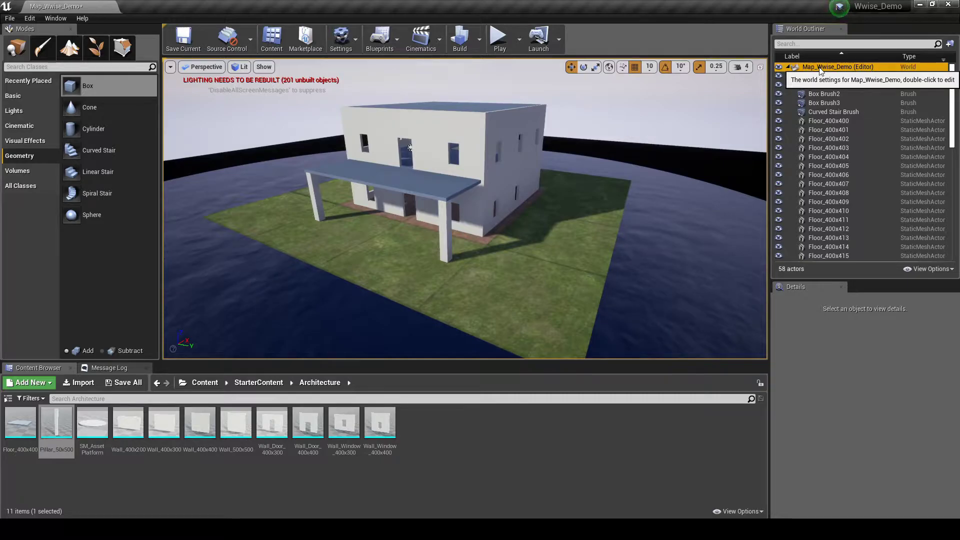
{"action": "right_click", "coordinate": [823, 70]}
{"action": "left_click", "coordinate": [843, 73]}
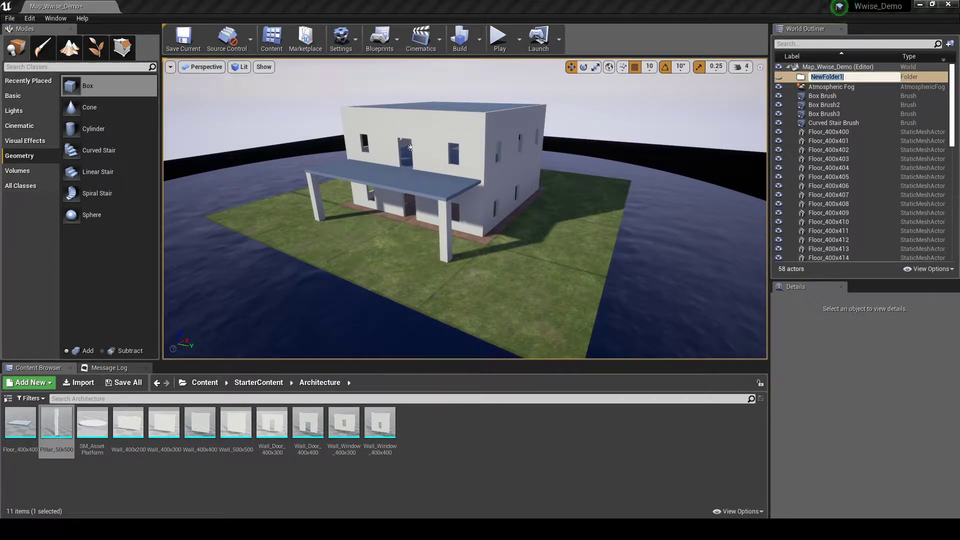
{"action": "type", "text": "Structure_Boxes"}
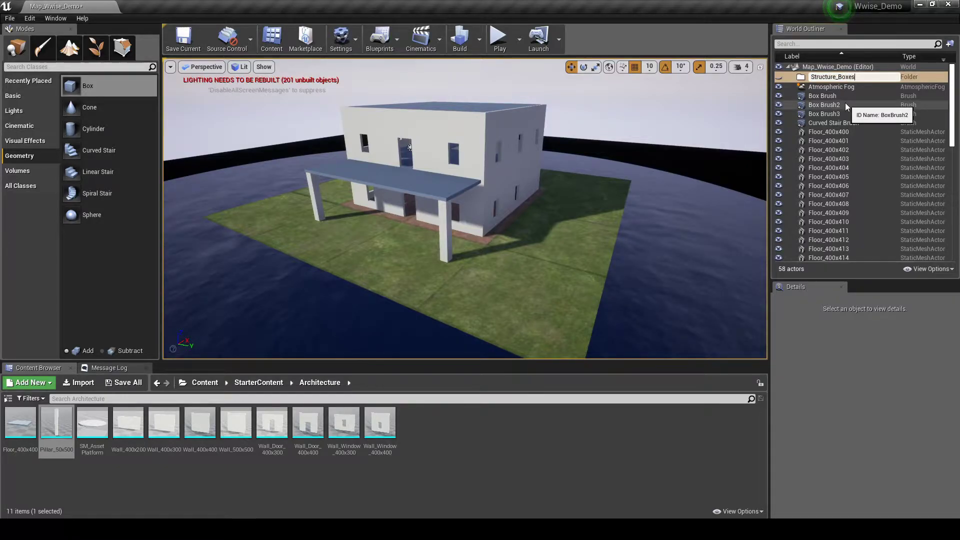
{"action": "left_click", "coordinate": [855, 142]}
- Add a 'House' subfolder and move all 19 Floor_400x400 pieces into it
{"action": "right_click", "coordinate": [850, 76]}
{"action": "left_click", "coordinate": [877, 99]}
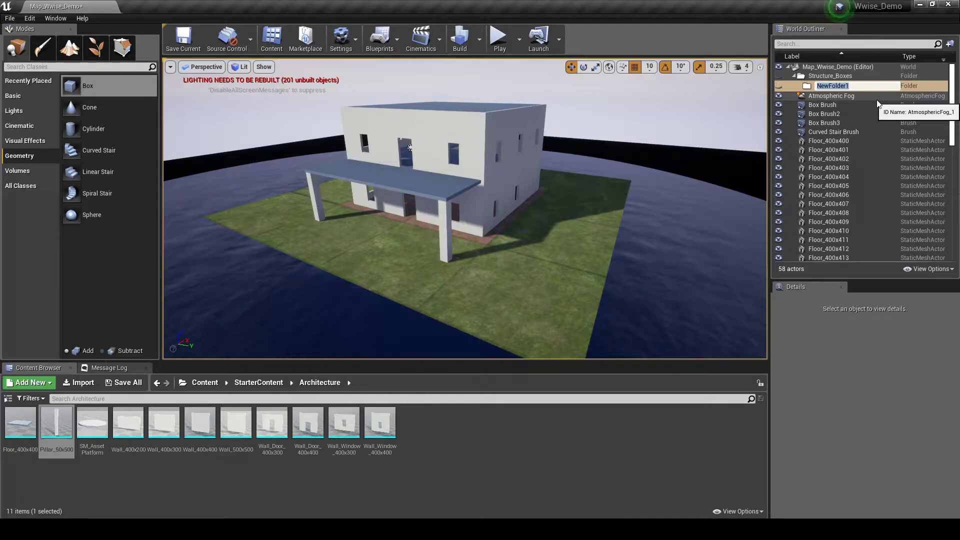
{"action": "type", "text": "House"}
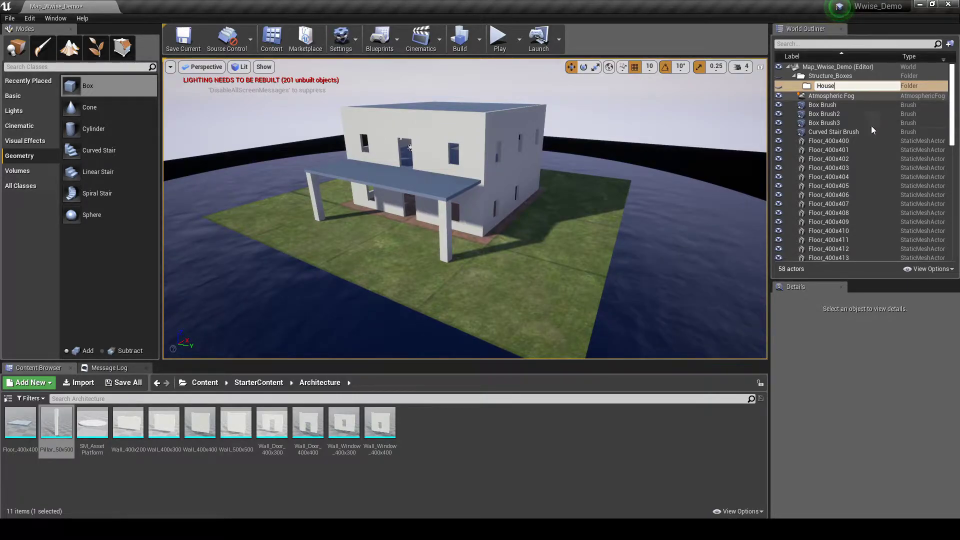
{"action": "left_click", "coordinate": [850, 144]}
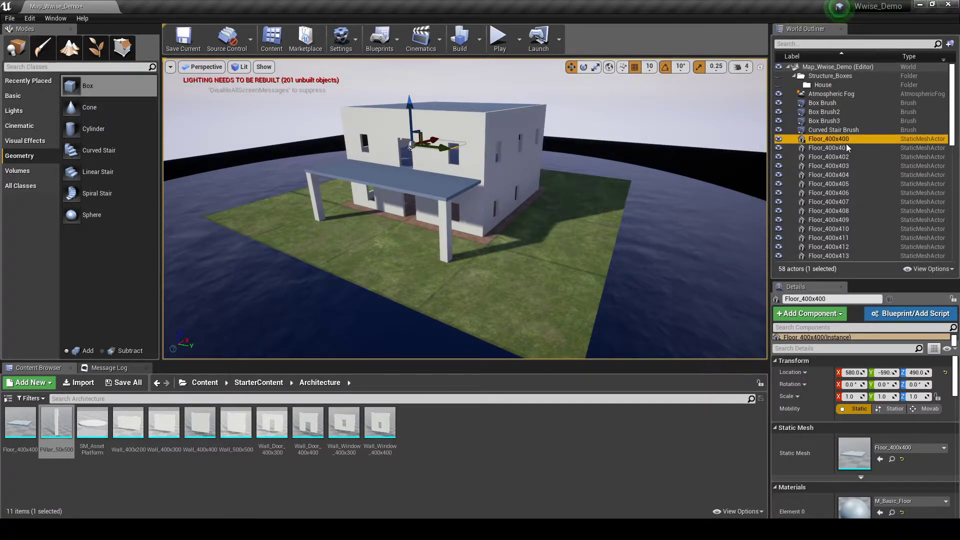
{"action": "key", "text": "shift+e"}
{"action": "left_click_drag", "start_coordinate": [839, 145], "coordinate": [826, 85]}
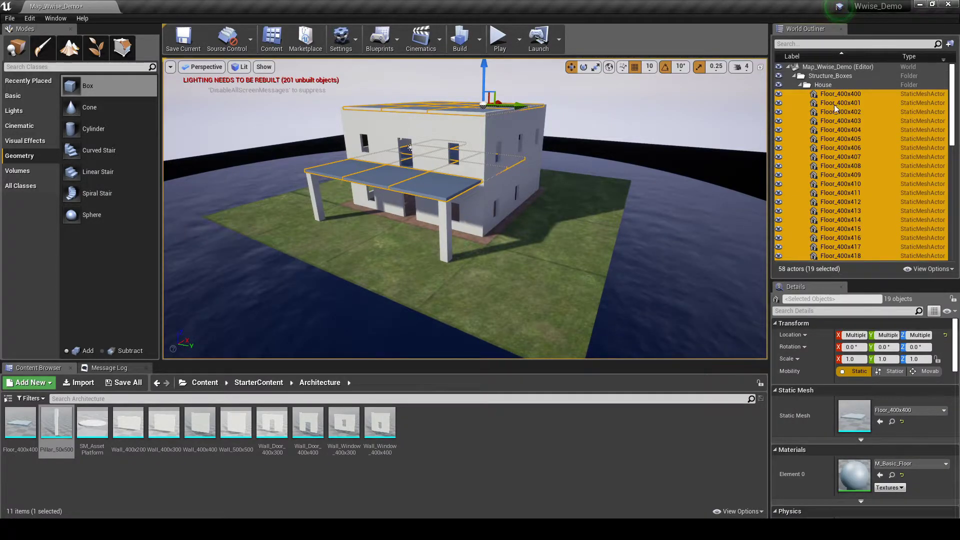
{"action": "double_click", "coordinate": [823, 85]}
- Place Wall_400x200 walls along the island's grassy edge by the water
{"action": "left_click_drag", "start_coordinate": [129, 445], "coordinate": [566, 345]}
{"action": "right_click_drag", "start_coordinate": [418, 141], "coordinate": [420, 215]}
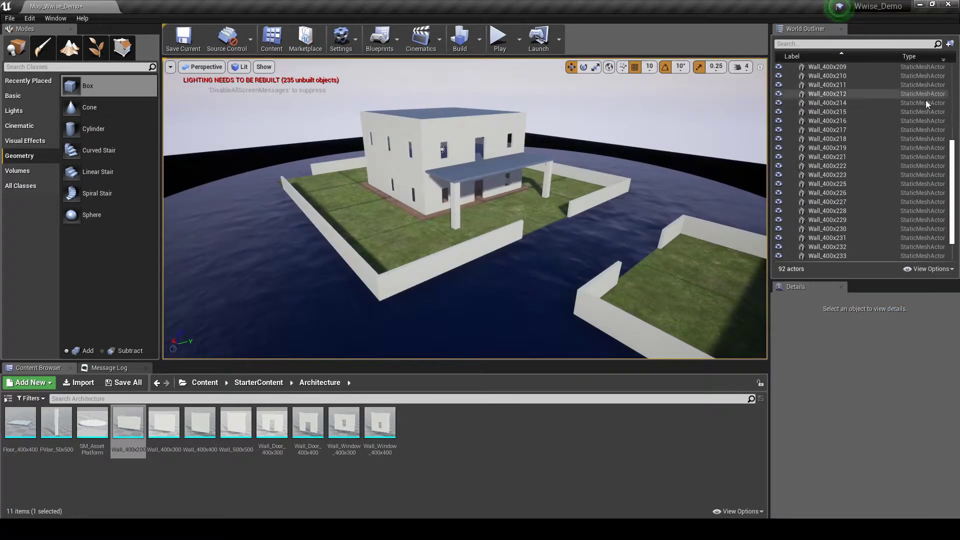
{"action": "left_click_drag", "start_coordinate": [950, 159], "coordinate": [948, 72]}
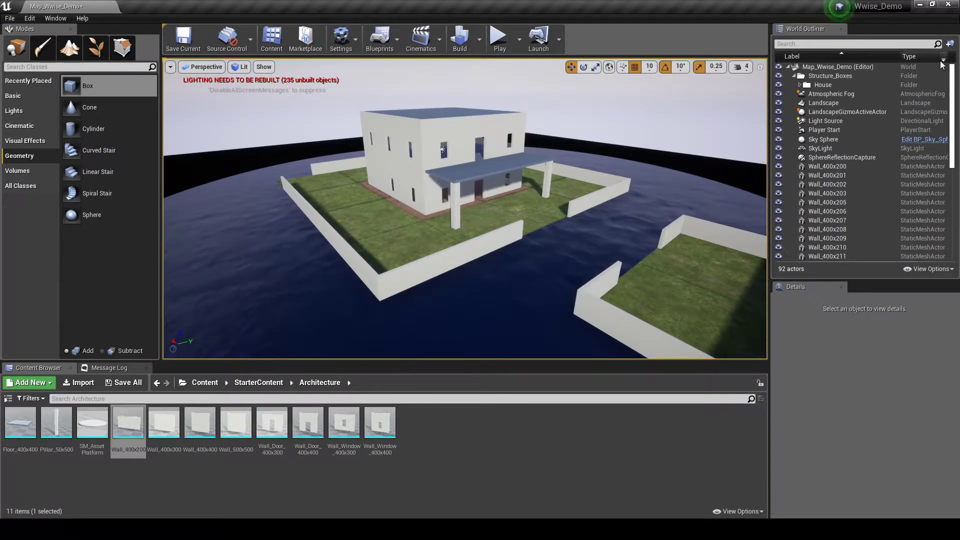
- File the 34 perimeter walls into a new Wall_Small subfolder of Structure_Boxes and save
{"action": "left_click", "coordinate": [825, 77]}
{"action": "right_click", "coordinate": [826, 77]}
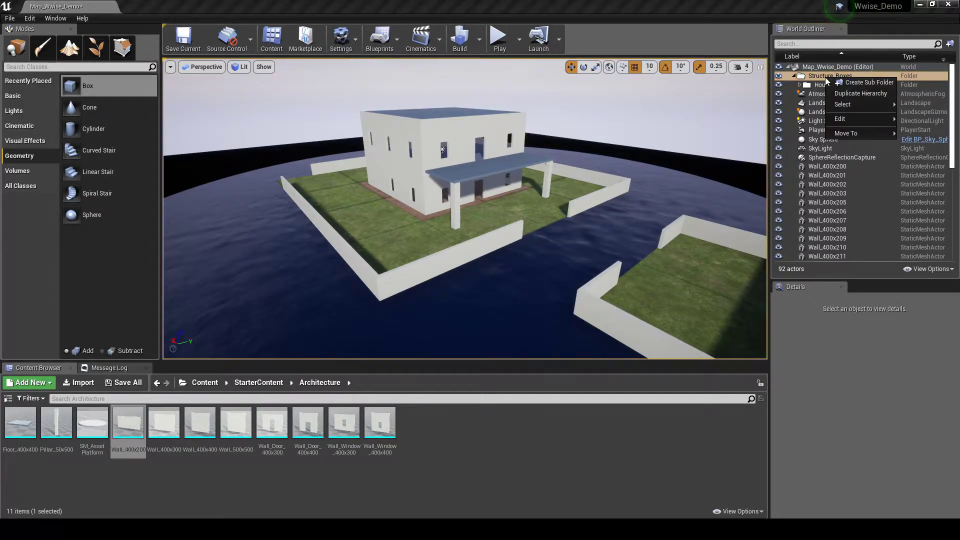
{"action": "left_click", "coordinate": [872, 83]}
{"action": "type", "text": "Wall_Small"}
{"action": "key", "text": "Return"}
{"action": "left_click", "coordinate": [833, 177], "text": "shift"}
{"action": "left_click_drag", "start_coordinate": [833, 177], "coordinate": [831, 94]}
{"action": "left_click", "coordinate": [800, 94]}
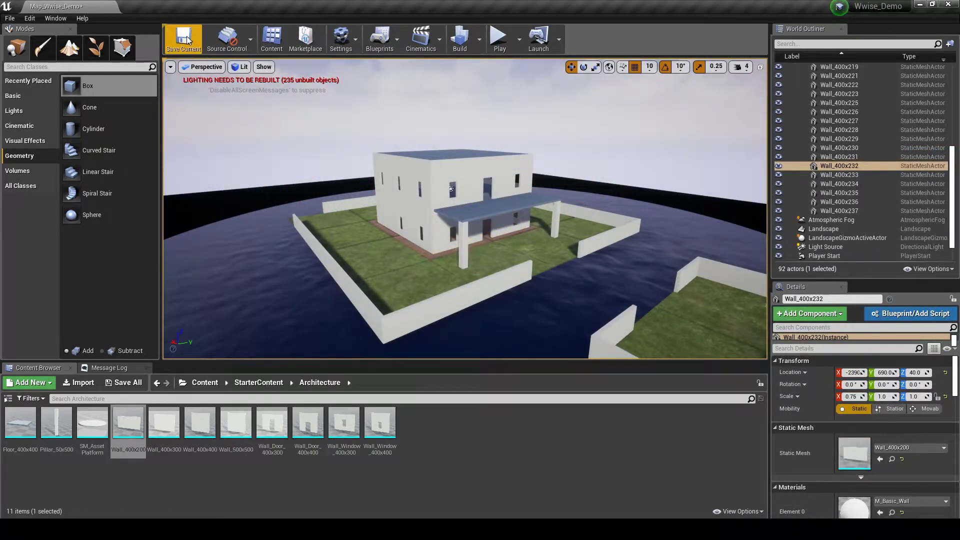
{"action": "left_click", "coordinate": [184, 39]}
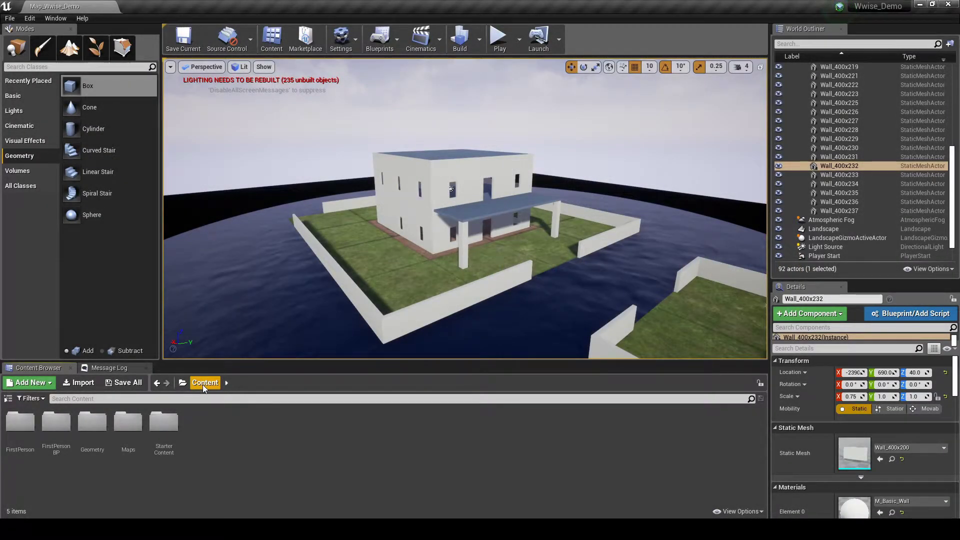
- Apply M_Brick_Cut_Stone from StarterContent Materials to four walls and save the level
{"action": "double_click", "coordinate": [165, 422]}
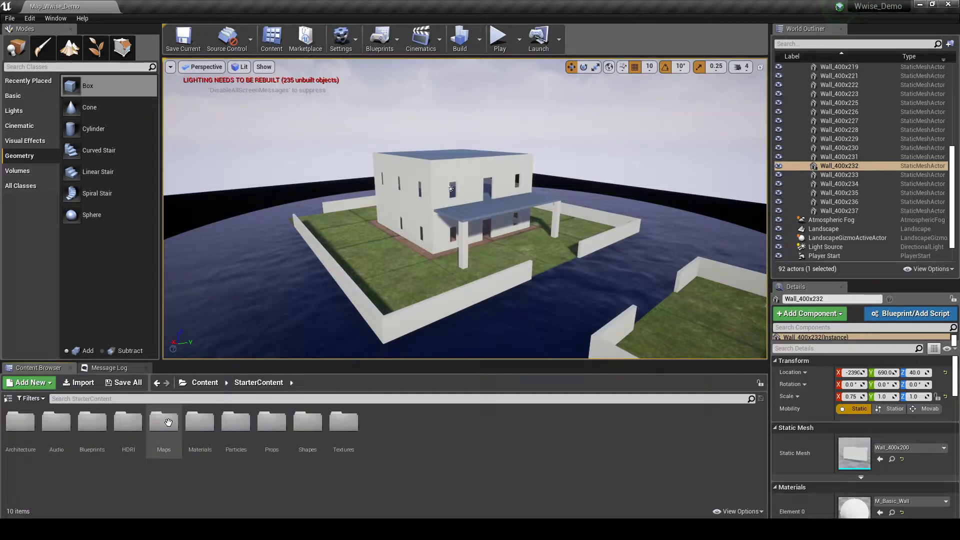
{"action": "double_click", "coordinate": [198, 422]}
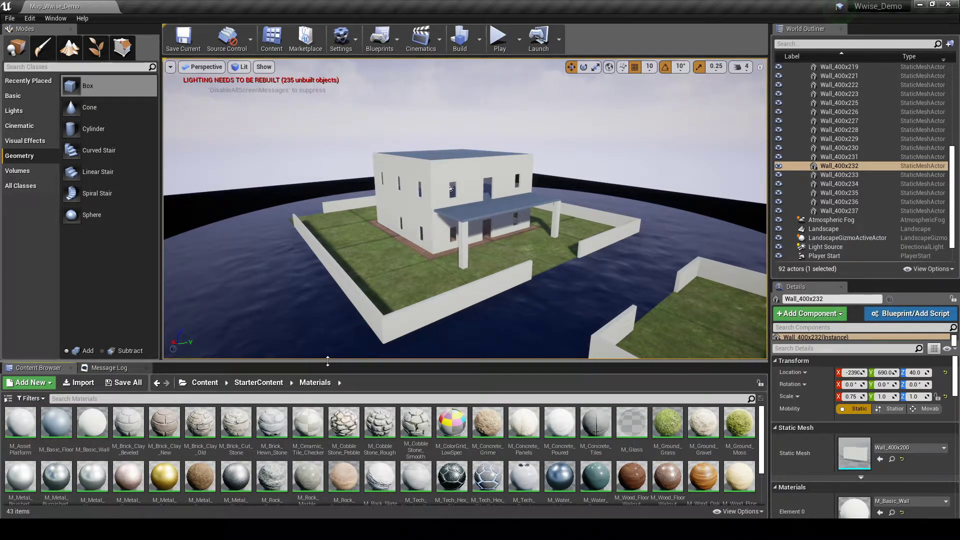
{"action": "left_click_drag", "start_coordinate": [328, 361], "coordinate": [327, 346]}
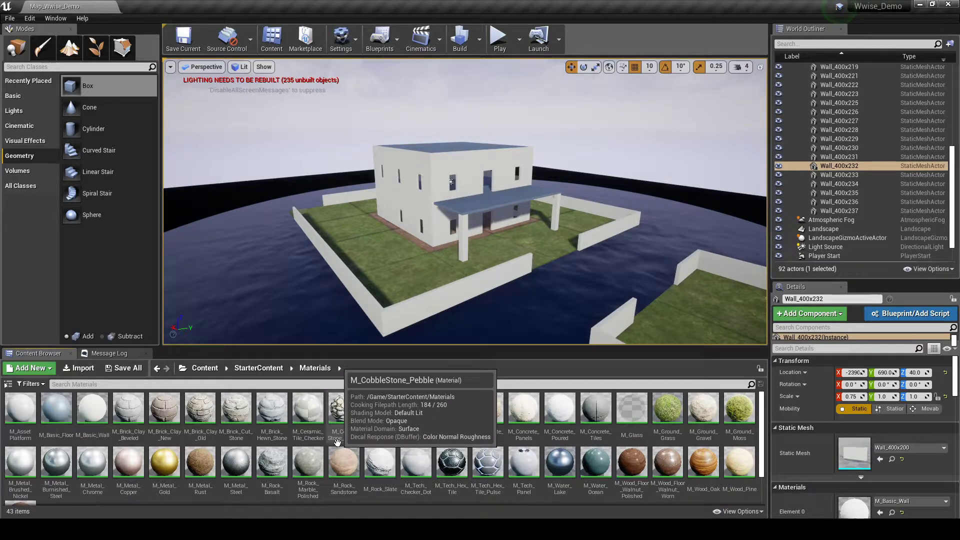
{"action": "left_click_drag", "start_coordinate": [336, 435], "coordinate": [415, 310]}
{"action": "left_click_drag", "start_coordinate": [242, 409], "coordinate": [477, 298]}
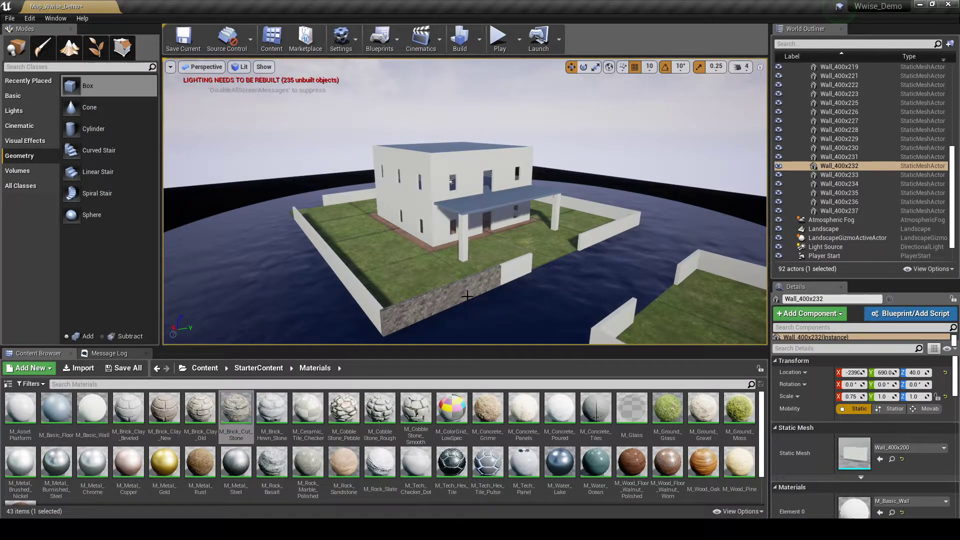
{"action": "left_click_drag", "start_coordinate": [237, 409], "coordinate": [518, 269]}
{"action": "left_click_drag", "start_coordinate": [236, 410], "coordinate": [353, 350]}
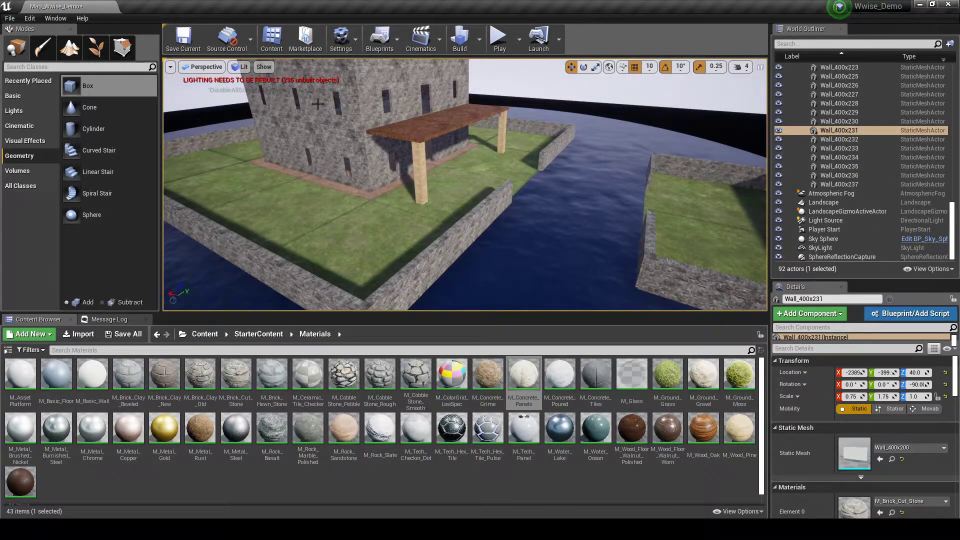
{"action": "left_click", "coordinate": [189, 42]}
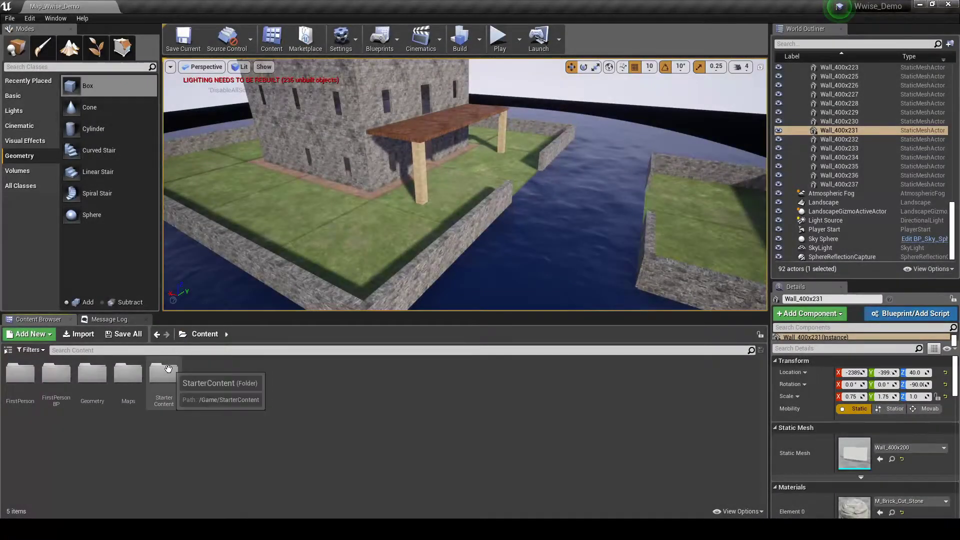
- Add SM_Bush from StarterContent Props as a paintable foliage type
{"action": "double_click", "coordinate": [169, 370]}
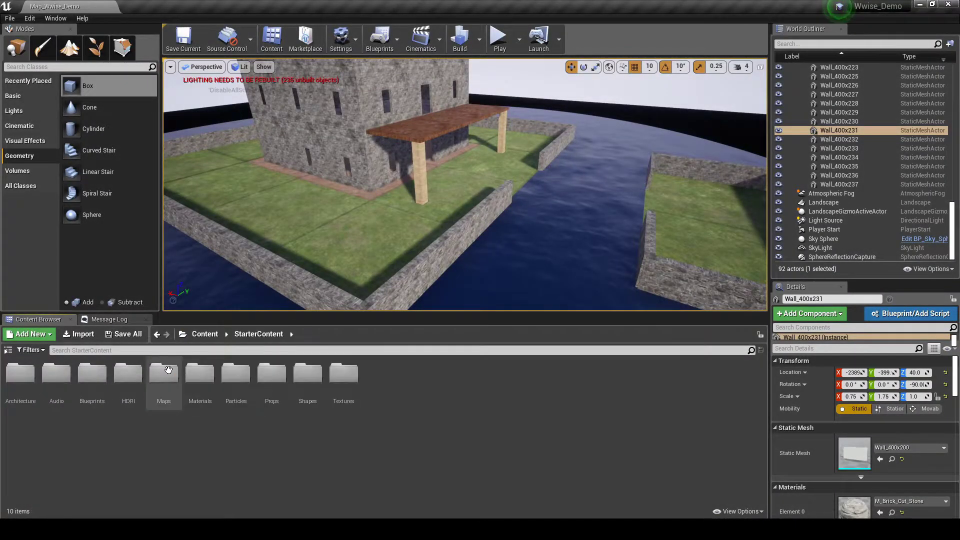
{"action": "double_click", "coordinate": [260, 377]}
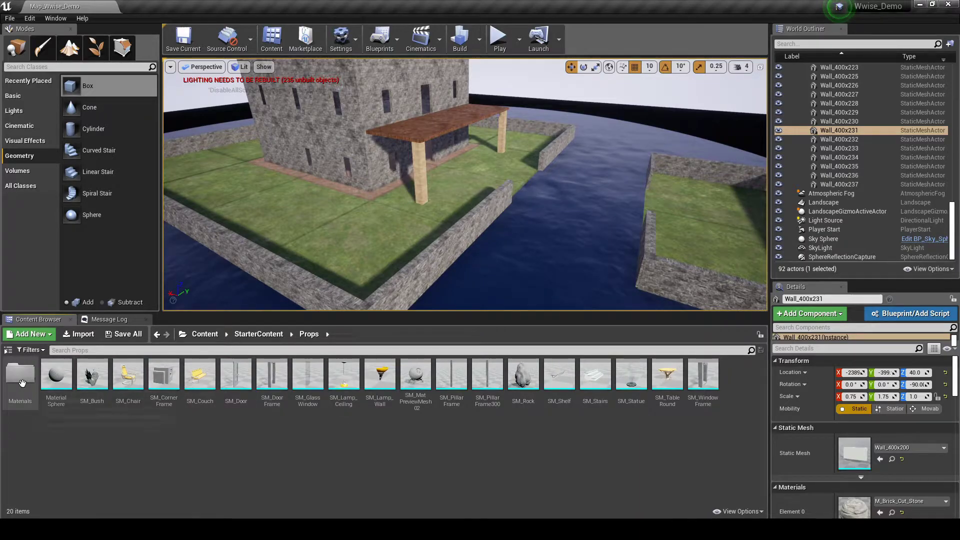
{"action": "left_click", "coordinate": [102, 402]}
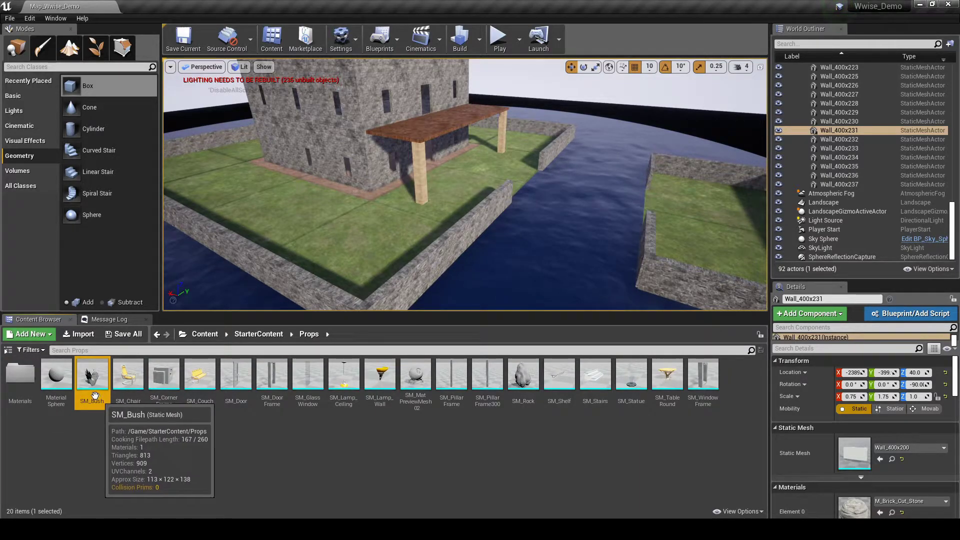
{"action": "left_click", "coordinate": [96, 47]}
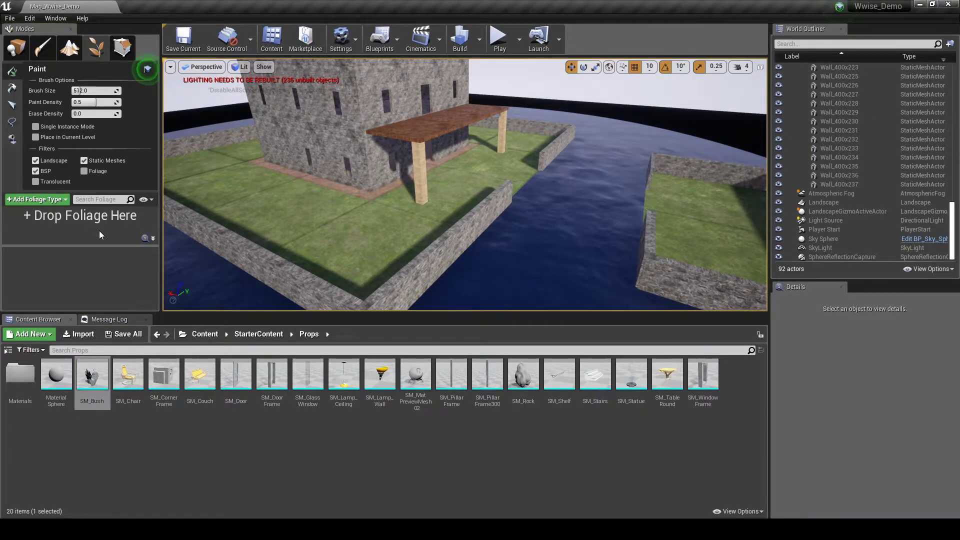
{"action": "left_click_drag", "start_coordinate": [92, 376], "coordinate": [105, 222]}
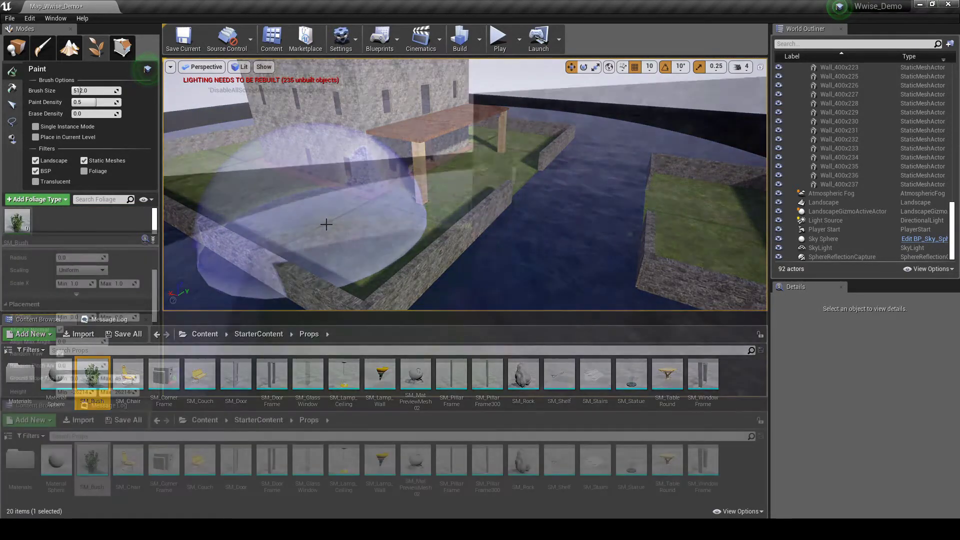
- Paint a cluster of bushes on the grass by the wall corner and save
{"action": "mouse_move", "coordinate": [326, 223]}
{"action": "right_mouse_down"}
{"action": "mouse_move", "coordinate": [335, 215]}
{"action": "mouse_move", "coordinate": [345, 255]}
{"action": "right_mouse_up"}
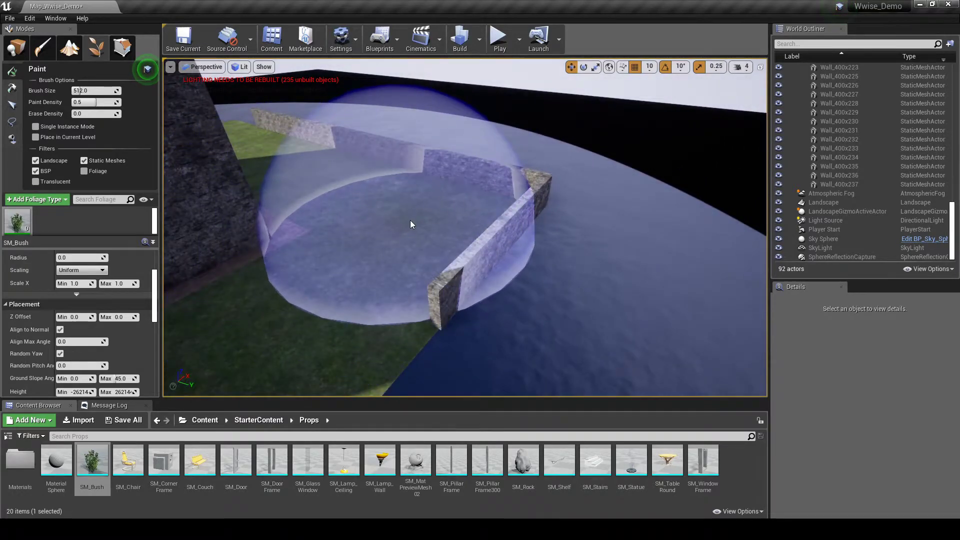
{"action": "left_click", "coordinate": [415, 216]}
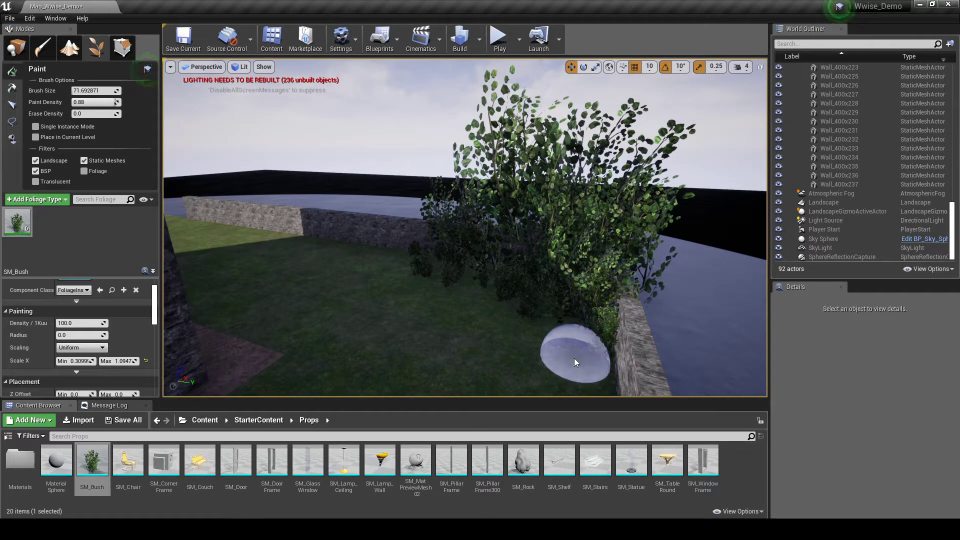
{"action": "left_click", "coordinate": [185, 45]}
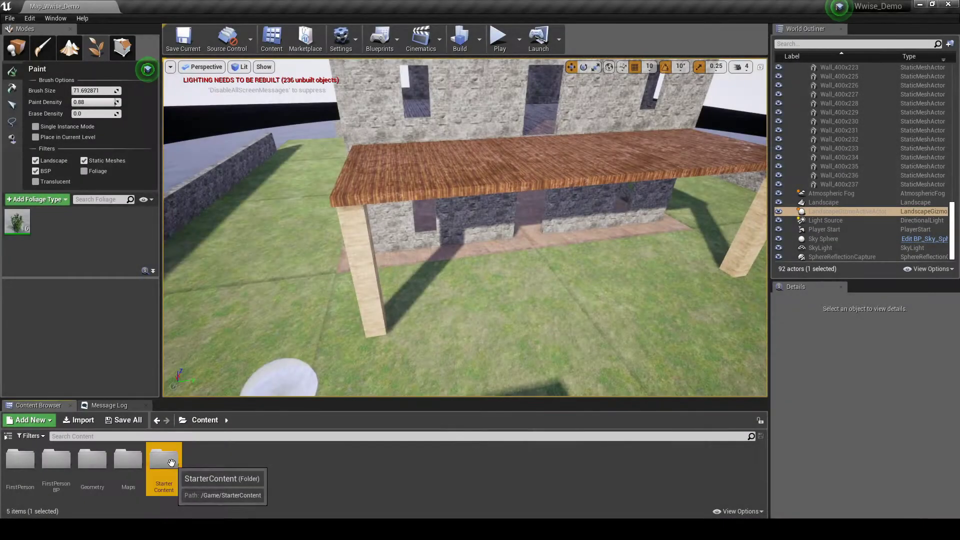
- Place an SM_Rock under the porch beside the wall and tilt it
{"action": "double_click", "coordinate": [160, 459]}
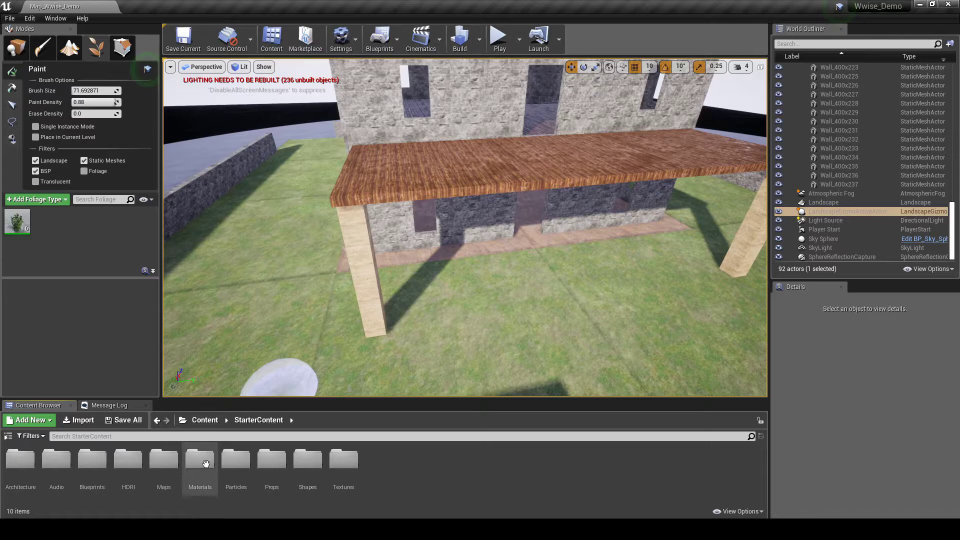
{"action": "double_click", "coordinate": [267, 460]}
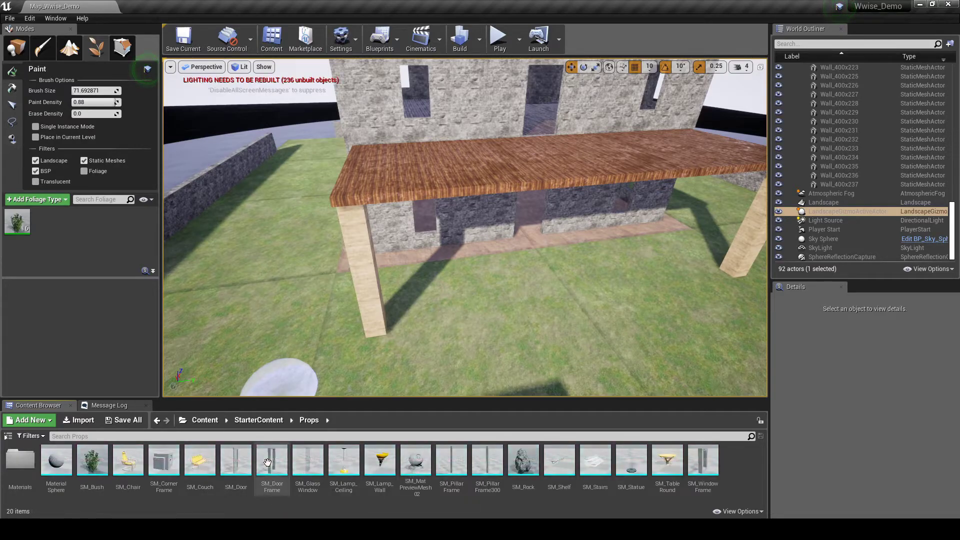
{"action": "left_click", "coordinate": [16, 50]}
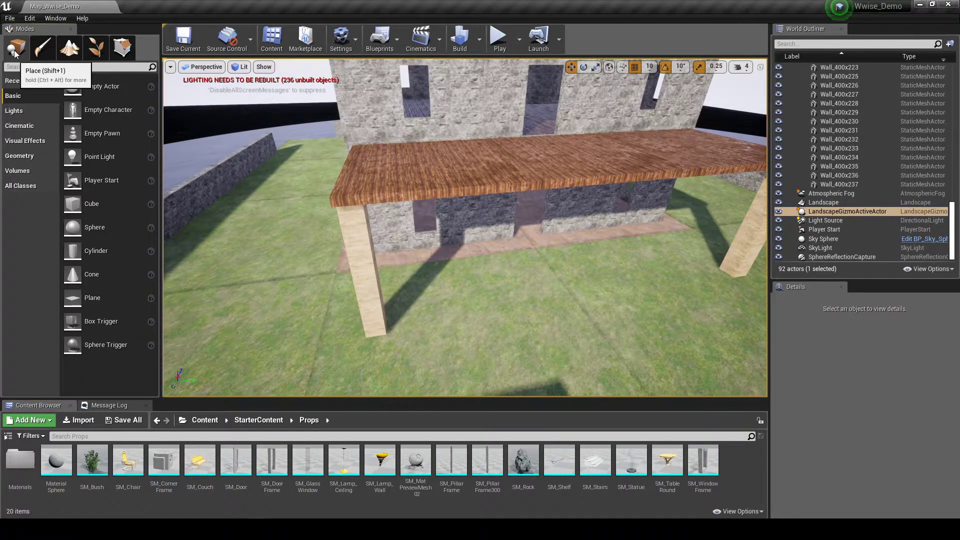
{"action": "left_click_drag", "start_coordinate": [524, 460], "coordinate": [478, 251]}
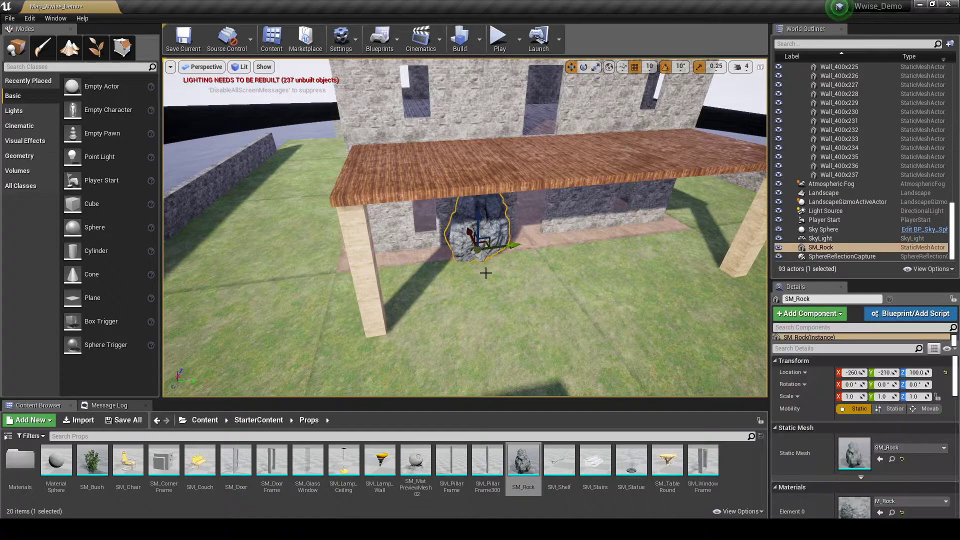
{"action": "key", "text": "e"}
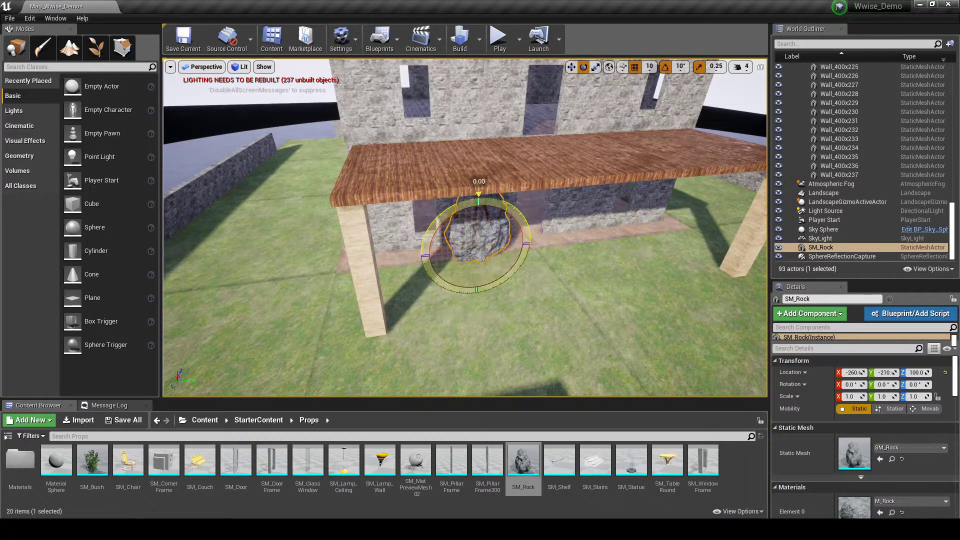
{"action": "left_click_drag", "start_coordinate": [480, 289], "coordinate": [538, 277]}
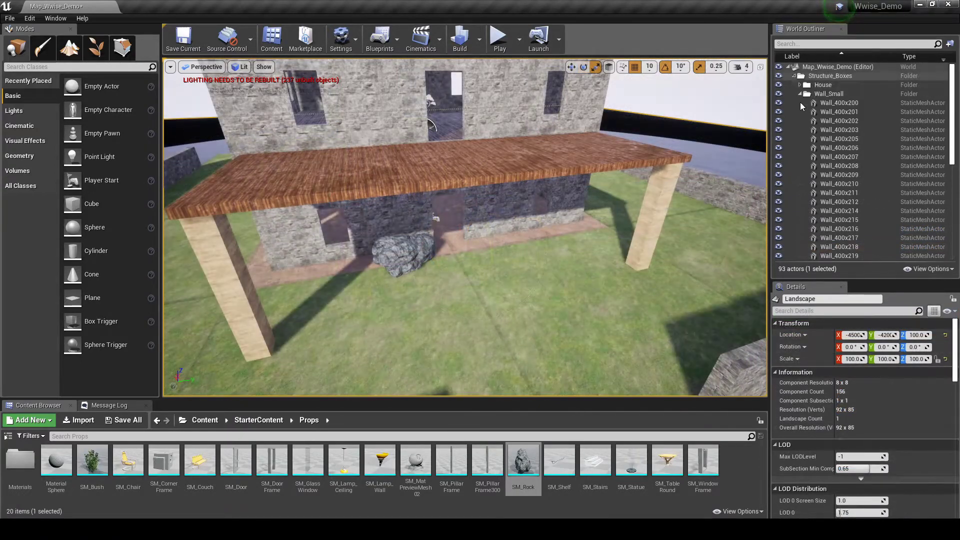
- Create a 'Props' subfolder in Structure_Boxes and move the rock into it
{"action": "left_click", "coordinate": [800, 94]}
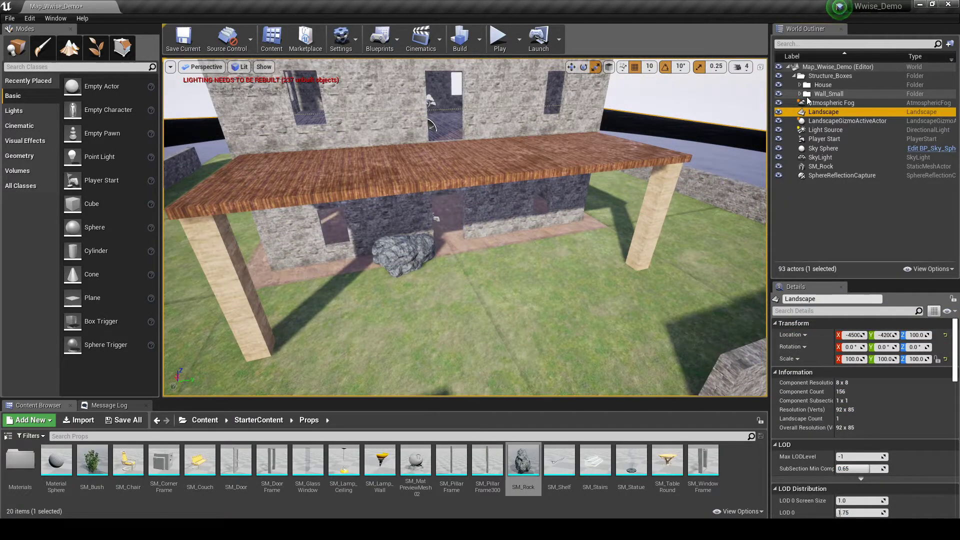
{"action": "left_click", "coordinate": [824, 76]}
{"action": "right_click", "coordinate": [824, 76]}
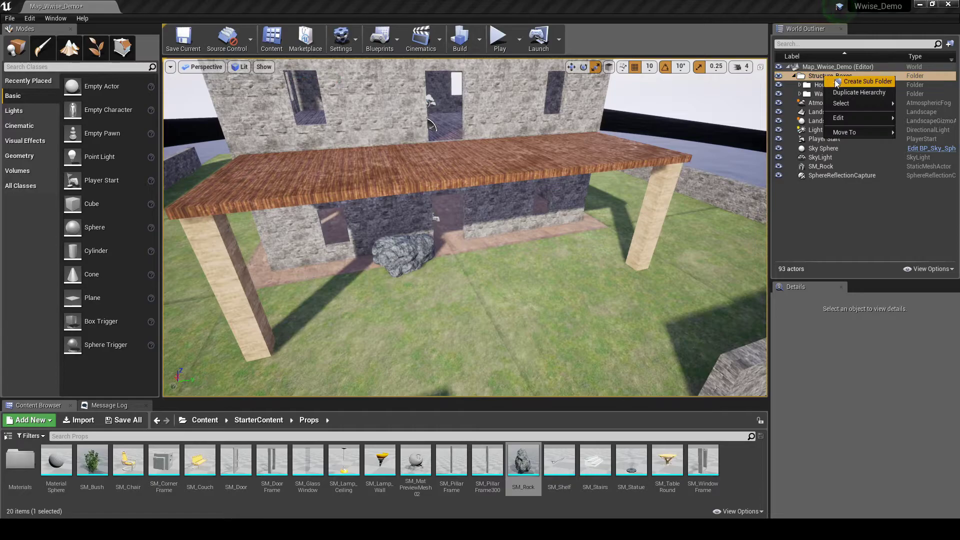
{"action": "left_click", "coordinate": [855, 100]}
{"action": "type", "text": "Props"}
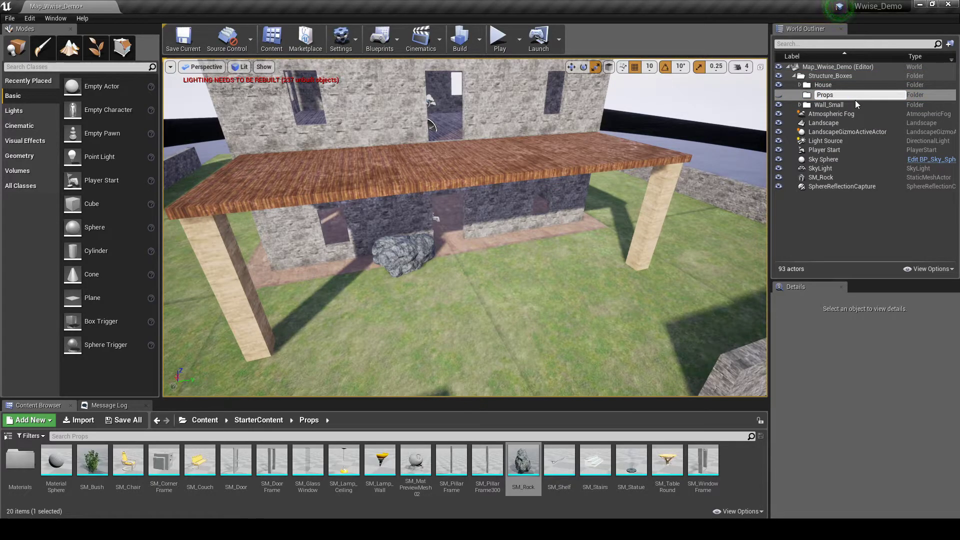
{"action": "key", "text": "Return"}
{"action": "left_click_drag", "start_coordinate": [821, 175], "coordinate": [826, 95]}
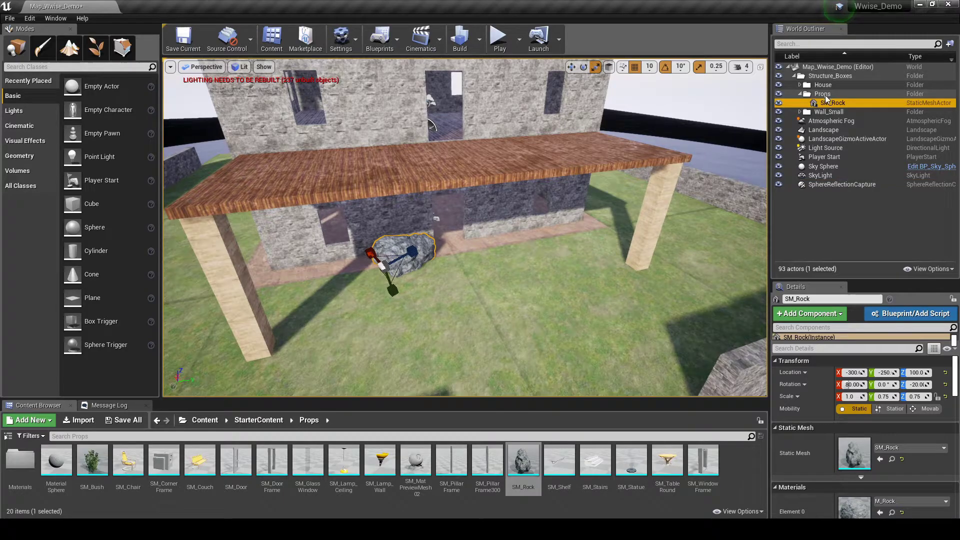
{"action": "left_click", "coordinate": [800, 94]}
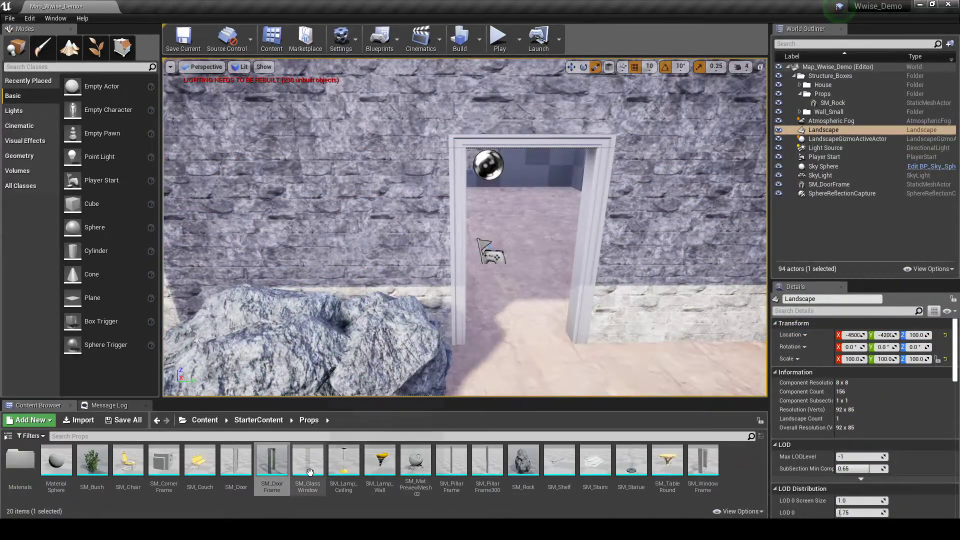
- Drop an SM_Door mesh into the house's door frame
{"action": "left_click", "coordinate": [249, 474]}
{"action": "left_click_drag", "start_coordinate": [249, 474], "coordinate": [564, 343]}
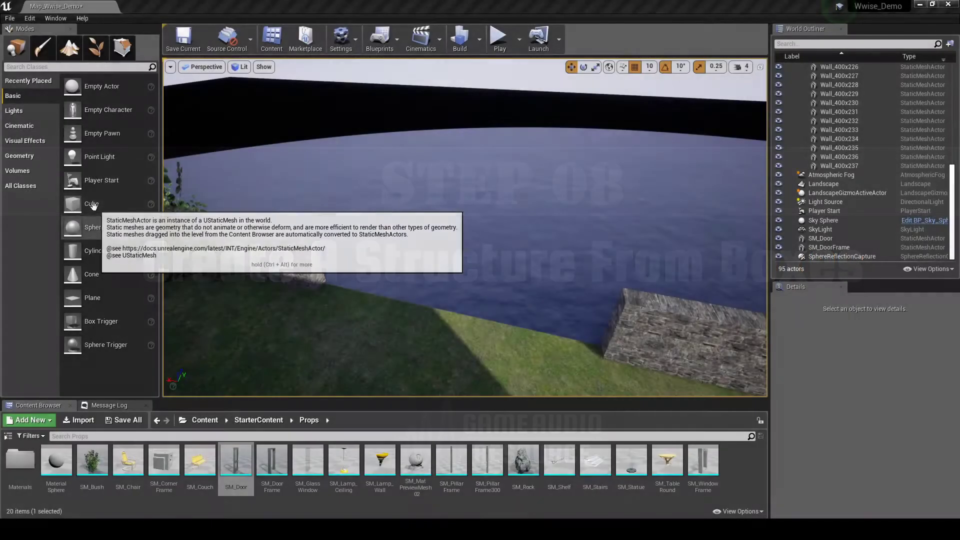
- Place a cube slab over the water scaled 5, 10, 0.2, then add a cylinder beside it
{"action": "left_click_drag", "start_coordinate": [125, 205], "coordinate": [472, 211]}
{"action": "left_click_drag", "start_coordinate": [850, 397], "coordinate": [883, 396]}
{"action": "left_click", "coordinate": [884, 397]}
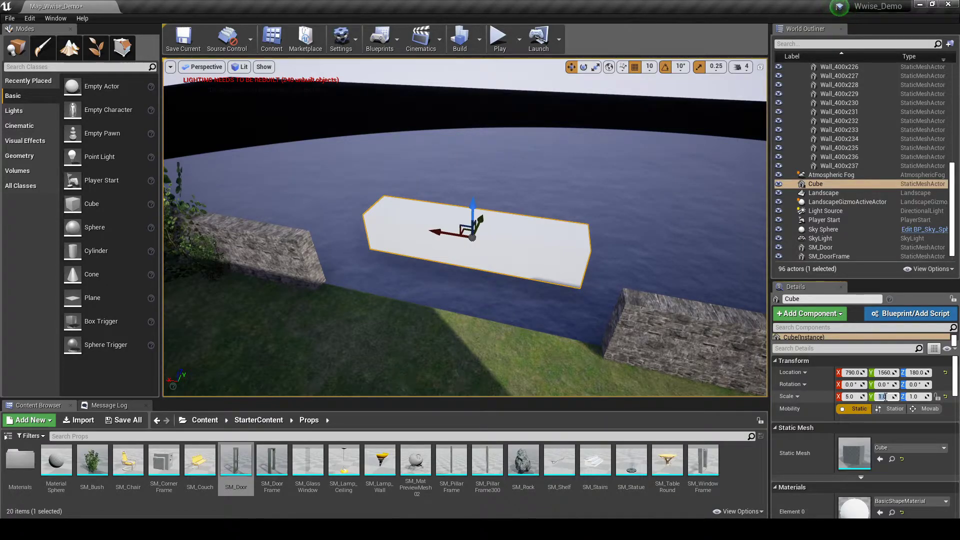
{"action": "type", "text": "10"}
{"action": "key", "text": "Return"}
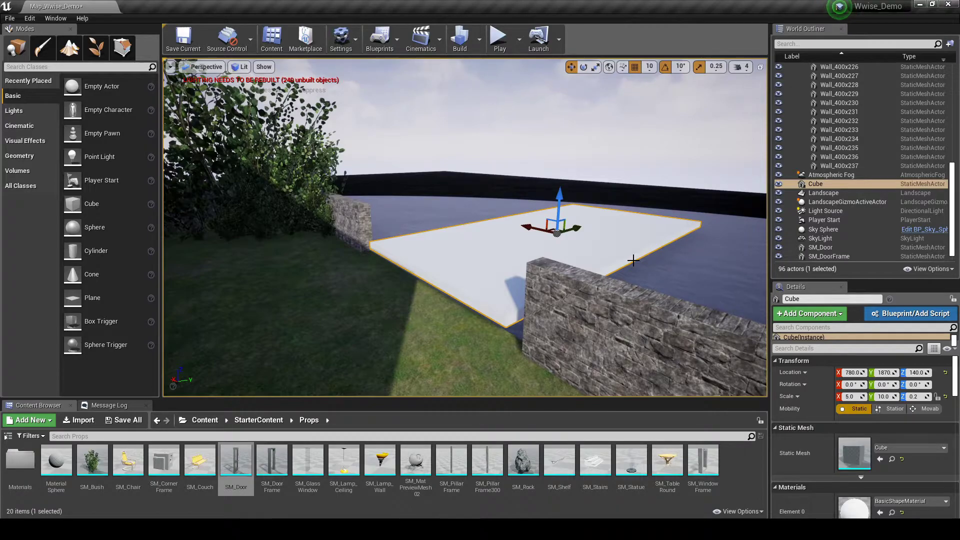
{"action": "left_click_drag", "start_coordinate": [72, 250], "coordinate": [461, 349]}
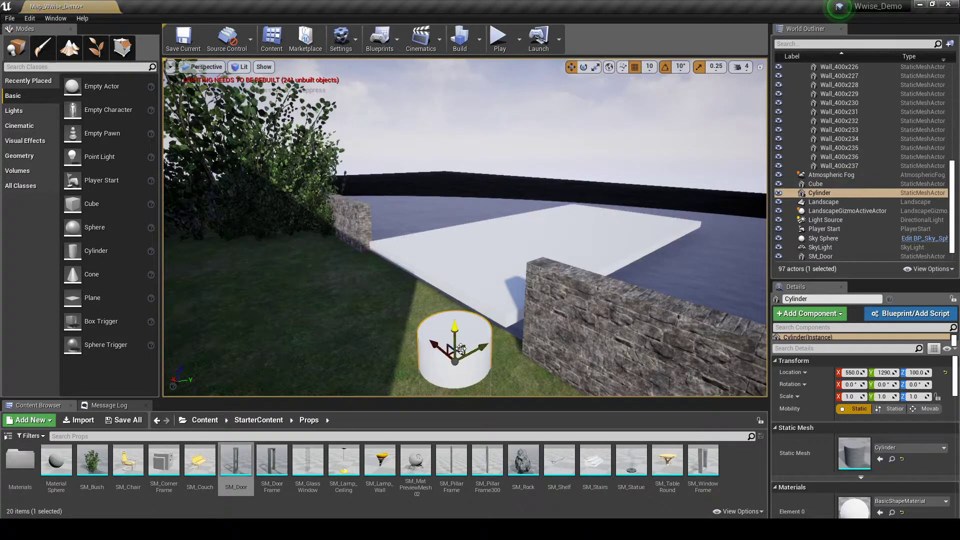
- Move the cylinder to the slab's edge and scale it to 0.5, 0.5, 0.5 as a post
{"action": "right_click_drag", "start_coordinate": [339, 301], "coordinate": [339, 301]}
{"action": "left_click", "coordinate": [851, 397]}
{"action": "type", "text": "0.5"}
{"action": "key", "text": "Return"}
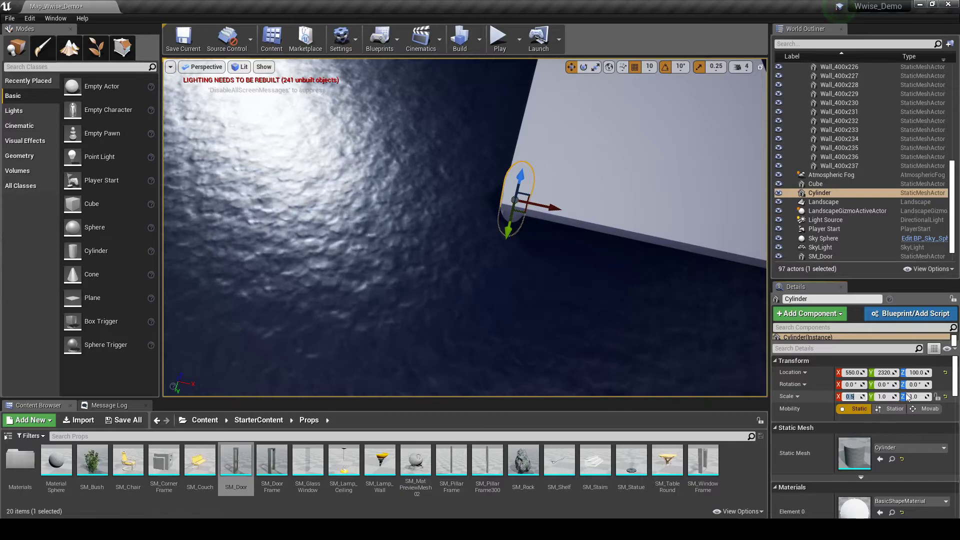
{"action": "left_click", "coordinate": [884, 397]}
{"action": "type", "text": "0.5"}
{"action": "key", "text": "Return"}
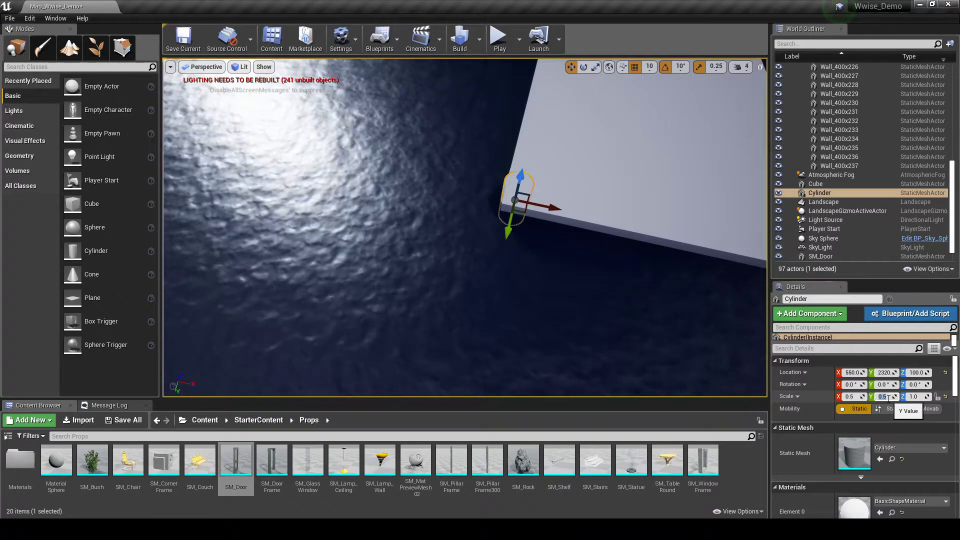
{"action": "left_click", "coordinate": [920, 397]}
{"action": "type", "text": "0"}
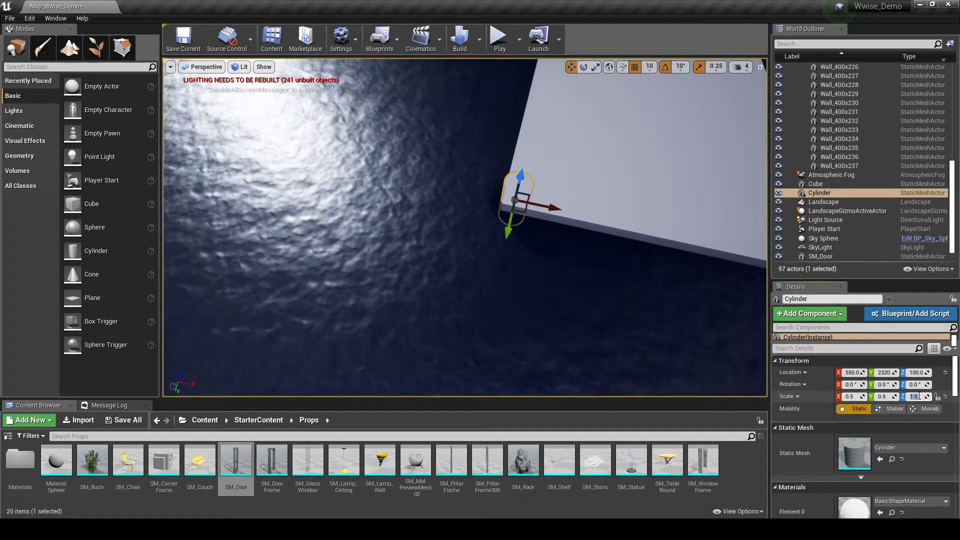
{"action": "type", "text": ".5"}
{"action": "key", "text": "Return"}
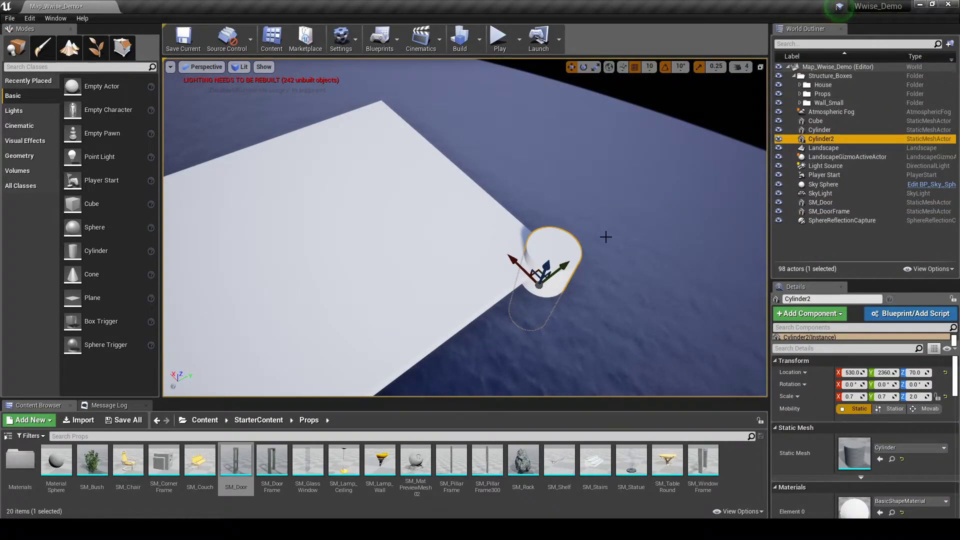
- Put a second post at the slab's far end and add two cube steps beside the deck
{"action": "left_click_drag", "start_coordinate": [511, 271], "coordinate": [390, 116]}
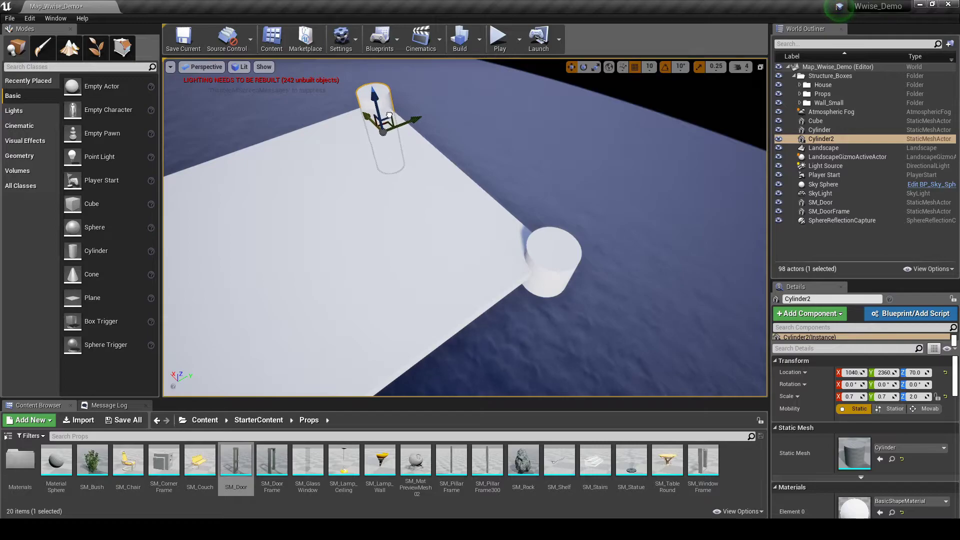
{"action": "right_click_drag", "start_coordinate": [388, 116], "coordinate": [400, 162]}
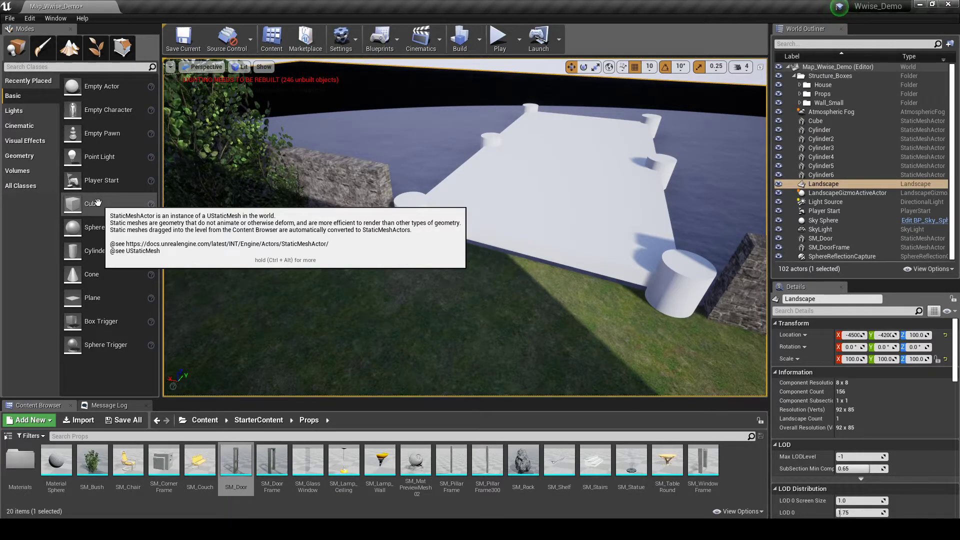
{"action": "left_click_drag", "start_coordinate": [97, 202], "coordinate": [513, 288]}
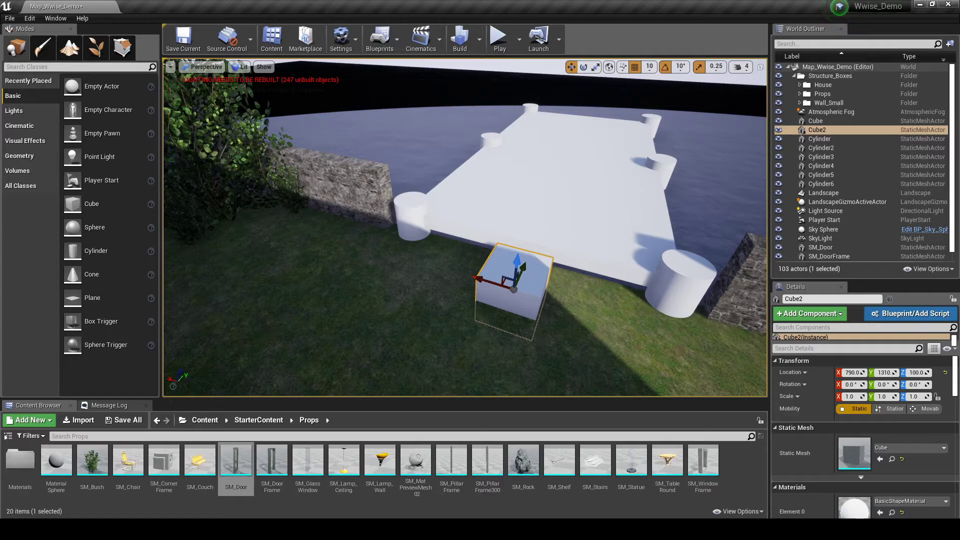
{"action": "left_click_drag", "start_coordinate": [73, 203], "coordinate": [485, 352]}
{"action": "right_click_drag", "start_coordinate": [545, 367], "coordinate": [516, 353]}
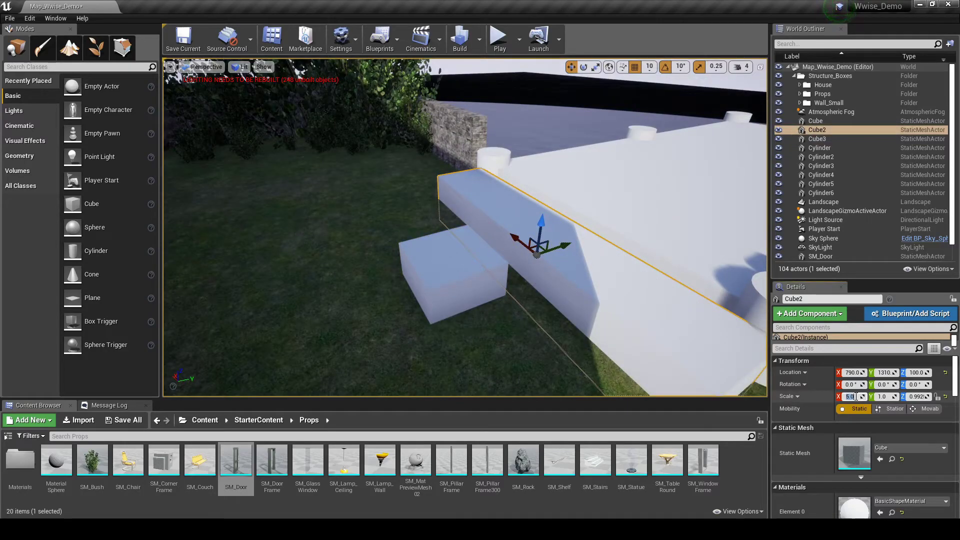
{"action": "key", "text": "Return"}
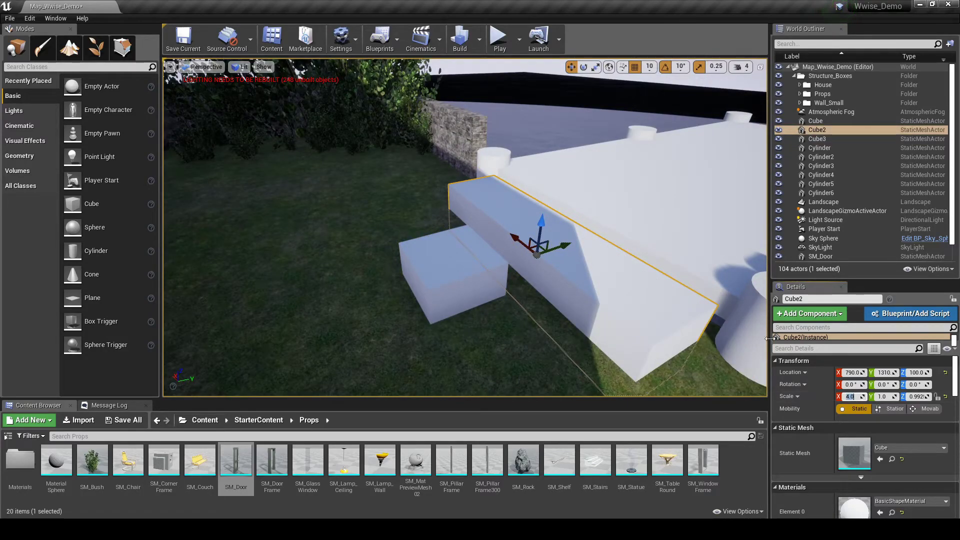
- Apply M_Wood_Floor_Walnut_Worn from StarterContent > Materials to the deck slab, posts and steps
{"action": "key", "text": "f"}
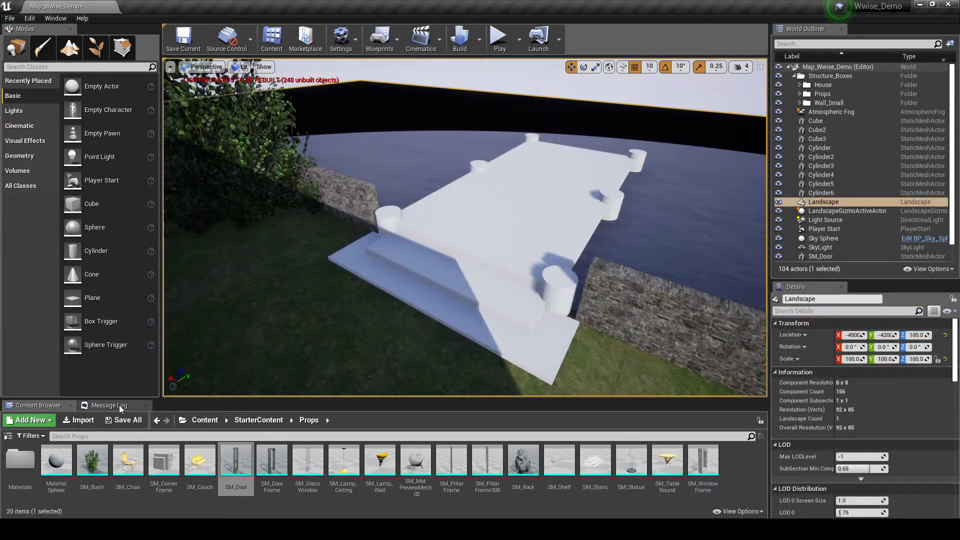
{"action": "left_click", "coordinate": [281, 421]}
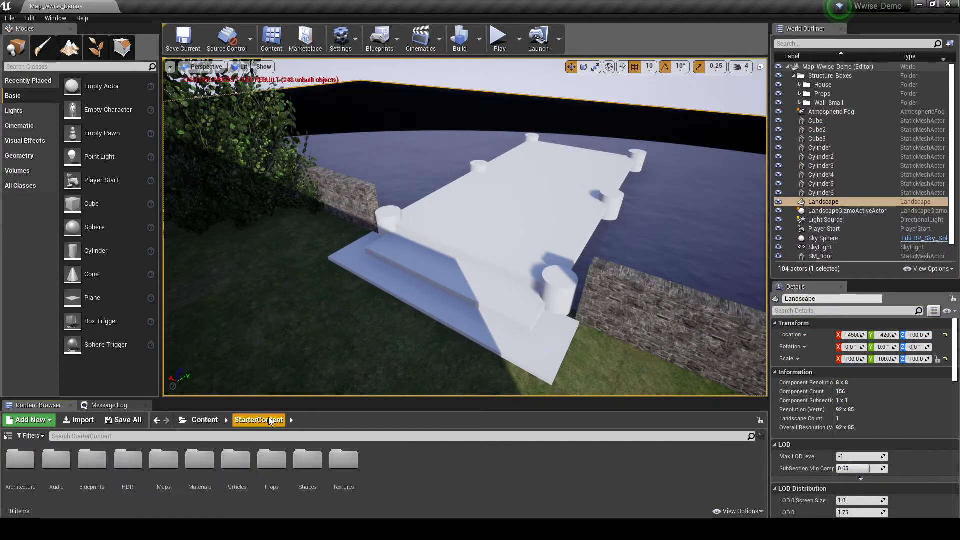
{"action": "double_click", "coordinate": [205, 468]}
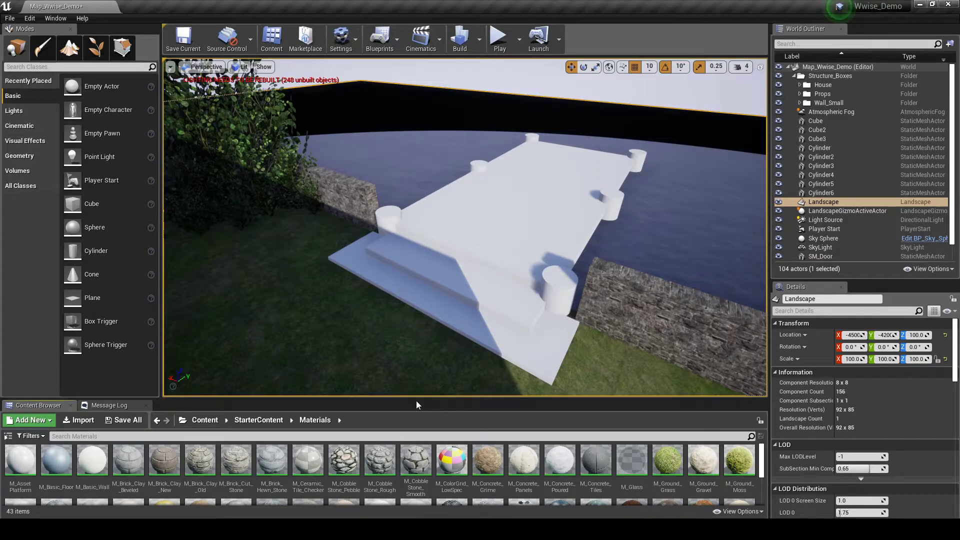
{"action": "left_click_drag", "start_coordinate": [417, 399], "coordinate": [426, 308]}
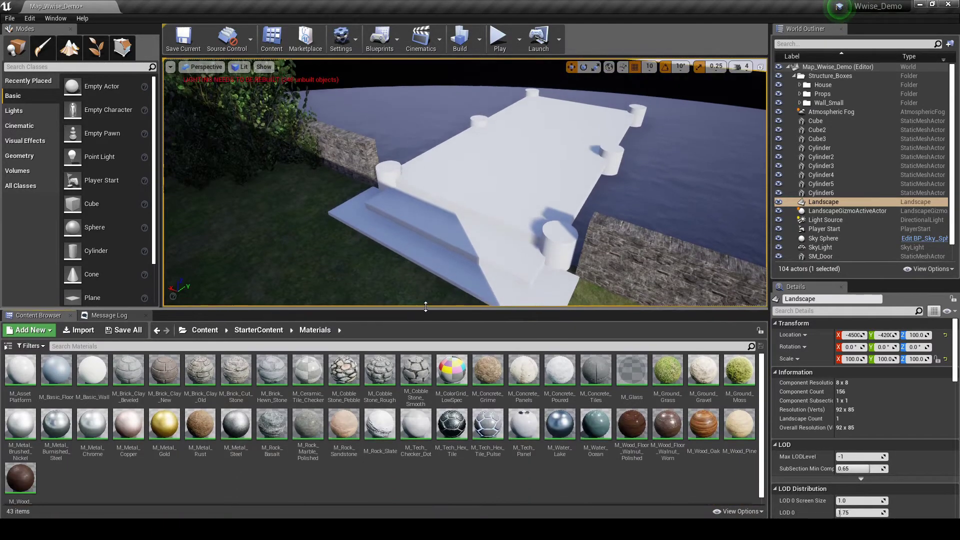
{"action": "right_click_drag", "start_coordinate": [451, 225], "coordinate": [450, 255]}
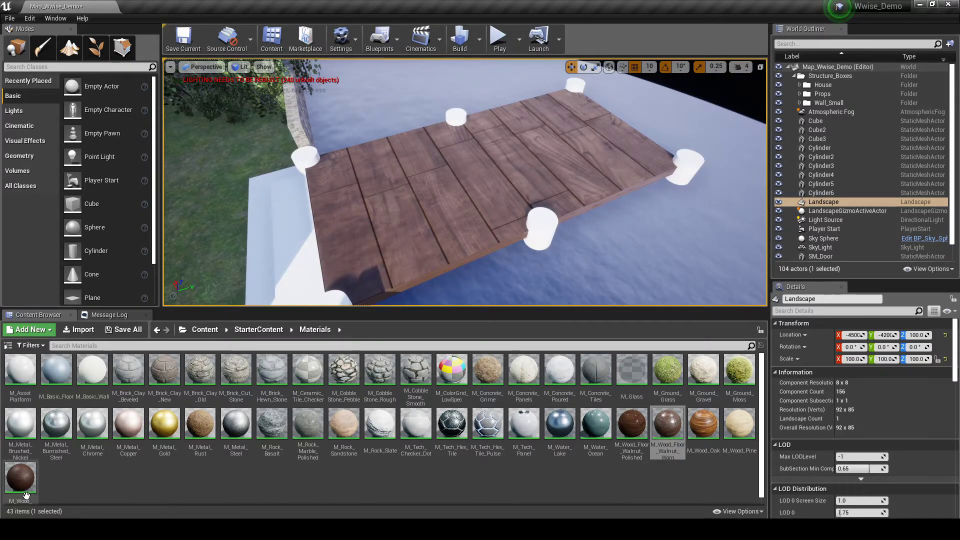
{"action": "left_click_drag", "start_coordinate": [20, 477], "coordinate": [418, 226]}
{"action": "left_click_drag", "start_coordinate": [677, 437], "coordinate": [515, 253]}
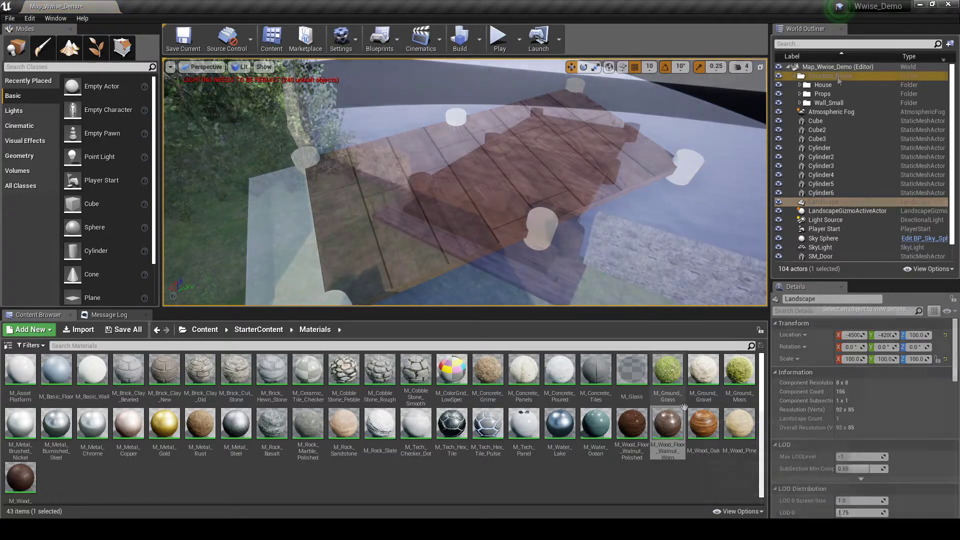
- Move the nine pier pieces into a new Fishing_Deck folder under Structure_Boxes and save the level
{"action": "right_click", "coordinate": [837, 77]}
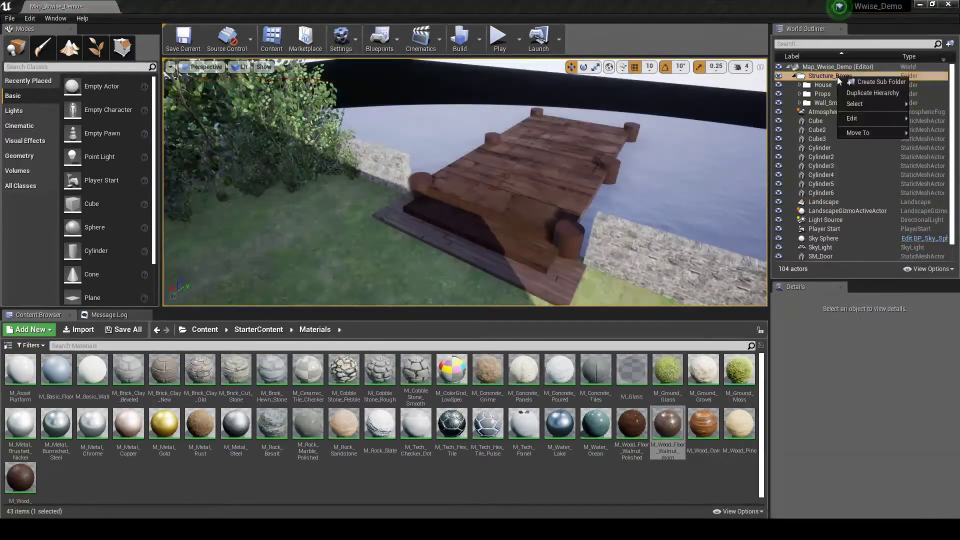
{"action": "left_click", "coordinate": [880, 82]}
{"action": "type", "text": "Fishing_Deck"}
{"action": "key", "text": "Return"}
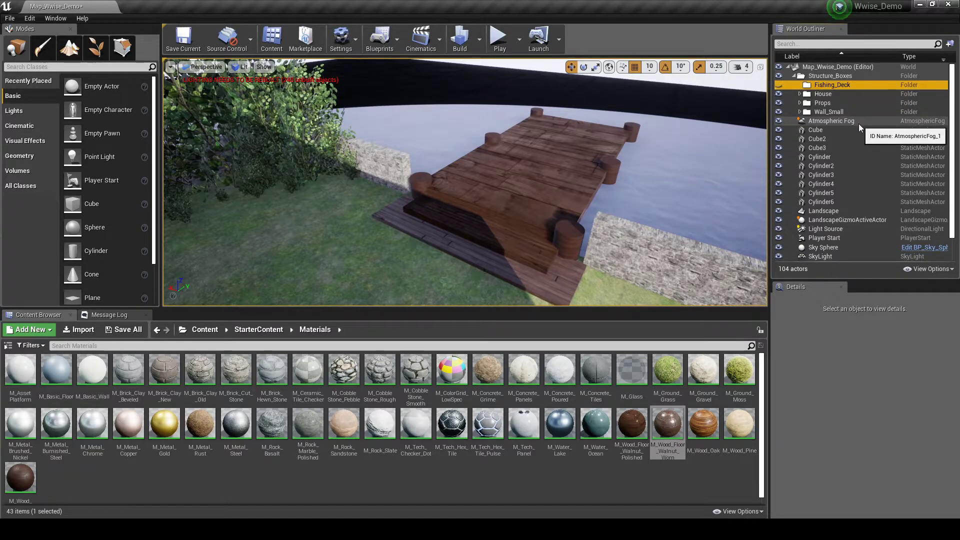
{"action": "left_click", "coordinate": [817, 130], "text": "shift"}
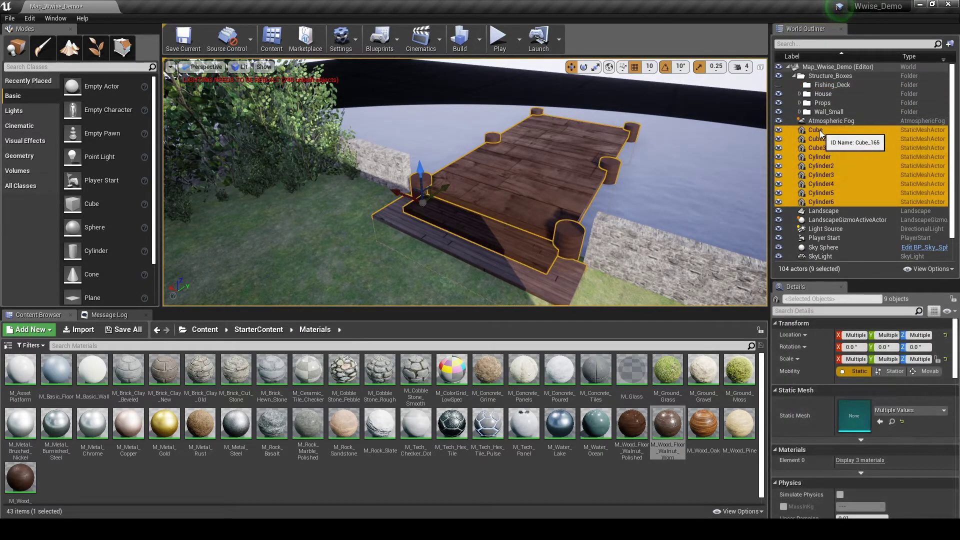
{"action": "left_click_drag", "start_coordinate": [820, 132], "coordinate": [840, 84]}
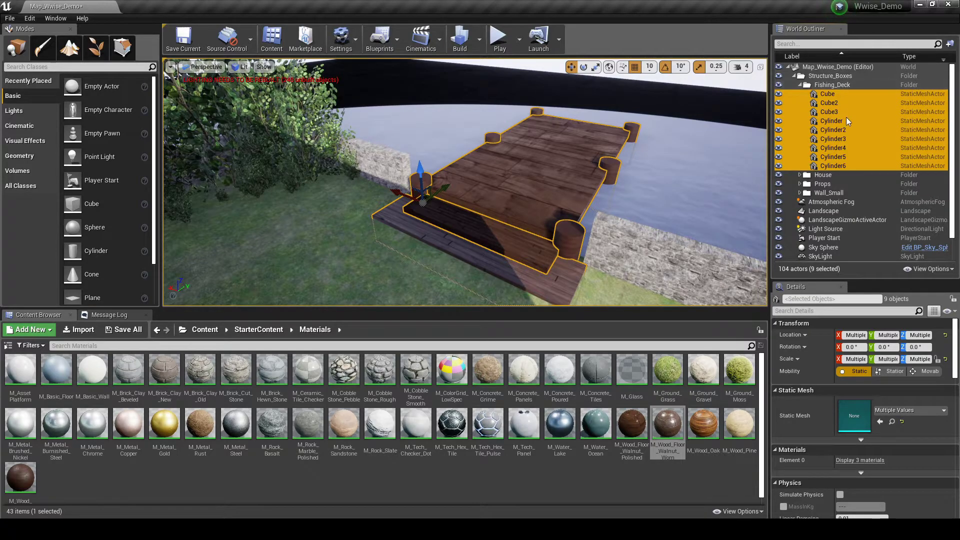
{"action": "left_click", "coordinate": [188, 47]}
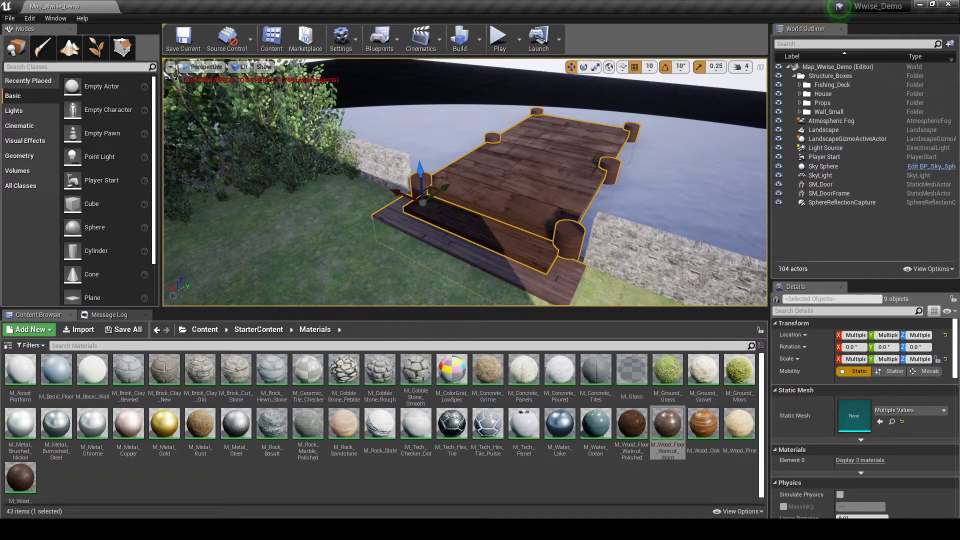
- Paste a copy of the nine dock pieces and drag it away from the original
{"action": "right_click_drag", "start_coordinate": [759, 153], "coordinate": [759, 153]}
{"action": "left_click", "coordinate": [759, 153]}
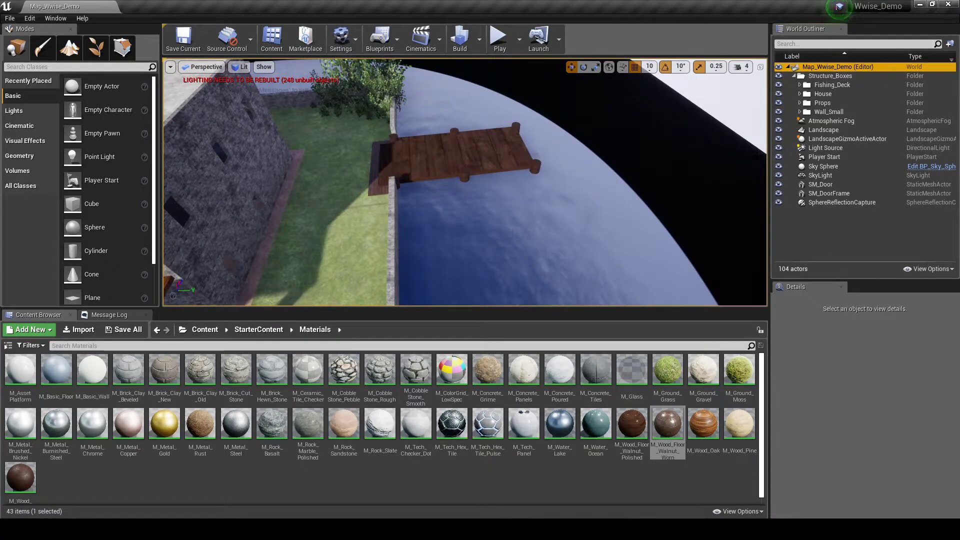
{"action": "key", "text": "ctrl+v"}
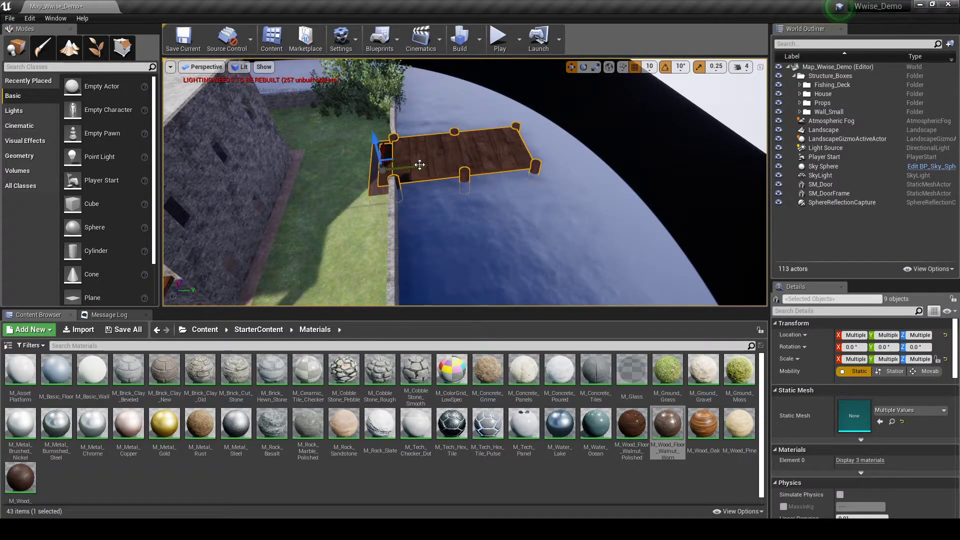
{"action": "left_click_drag", "start_coordinate": [396, 148], "coordinate": [410, 250]}
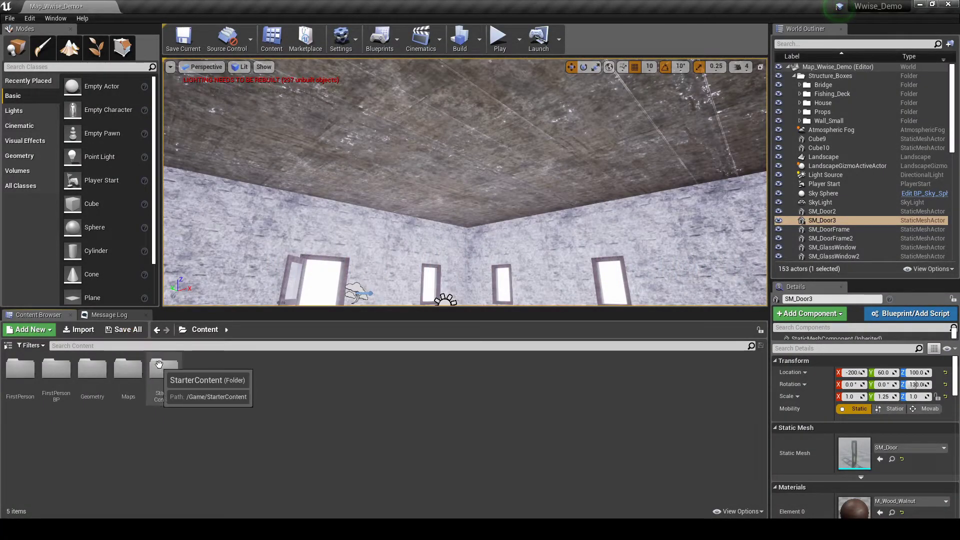
- Hang SM_Lamp_Ceiling from StarterContent > Props on the house ceiling, then show the Lights category
{"action": "double_click", "coordinate": [167, 370]}
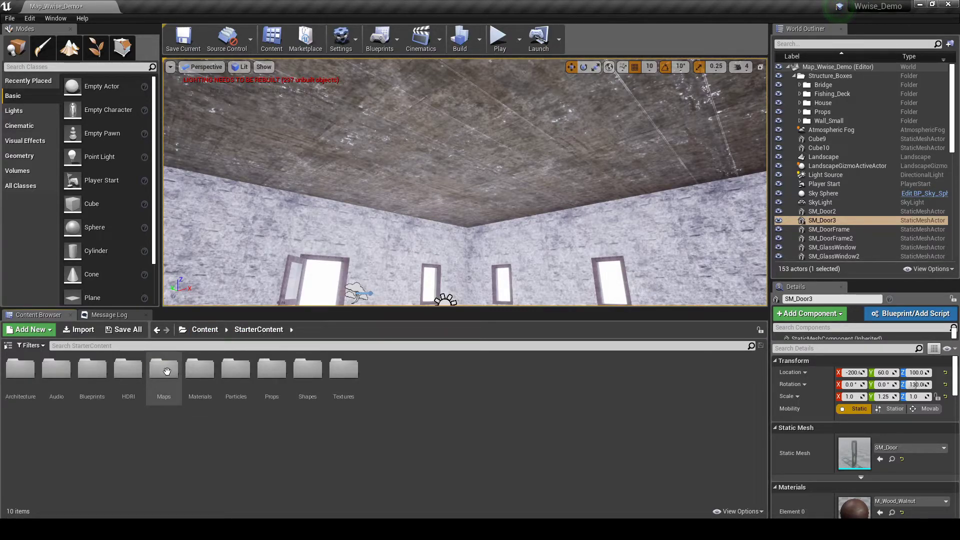
{"action": "double_click", "coordinate": [271, 369]}
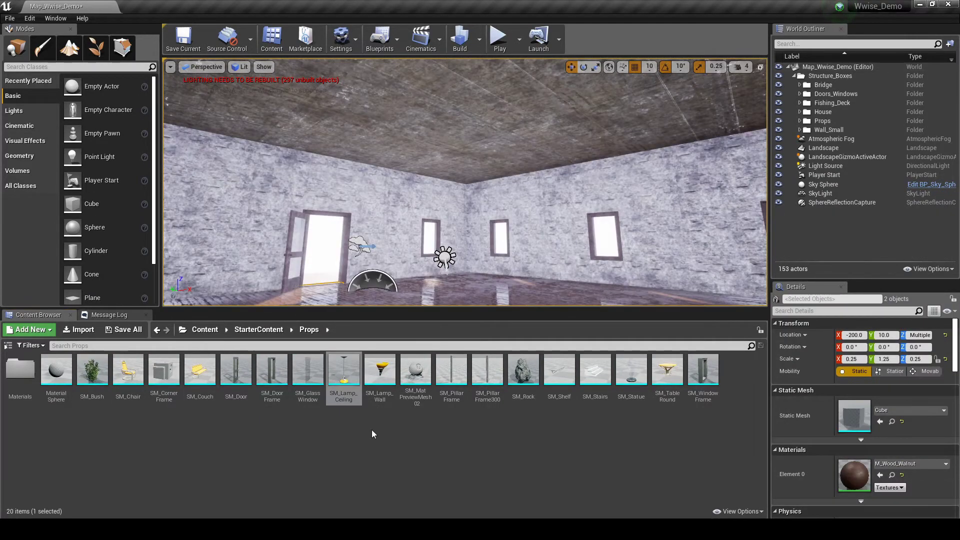
{"action": "left_click_drag", "start_coordinate": [346, 391], "coordinate": [485, 114]}
{"action": "key", "text": "f"}
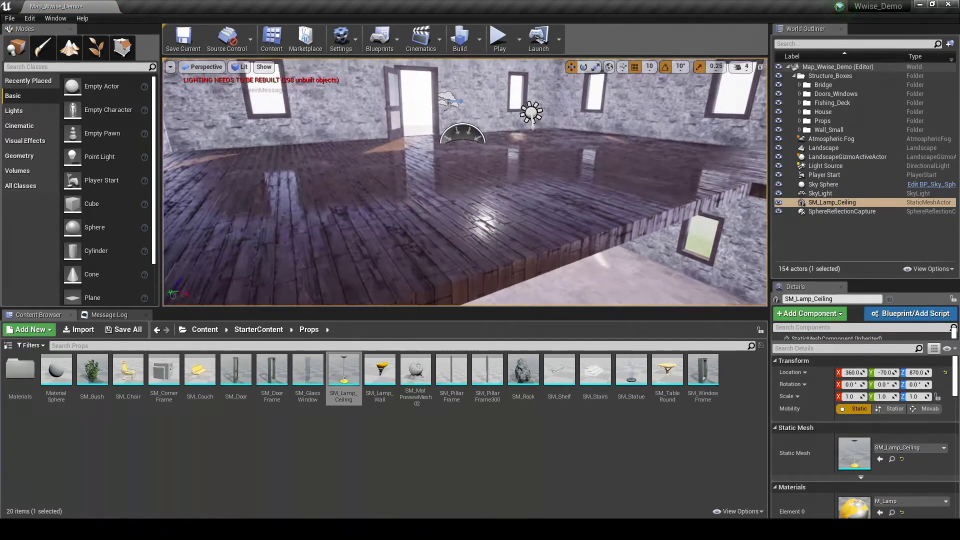
{"action": "right_click_drag", "start_coordinate": [465, 200], "coordinate": [475, 236]}
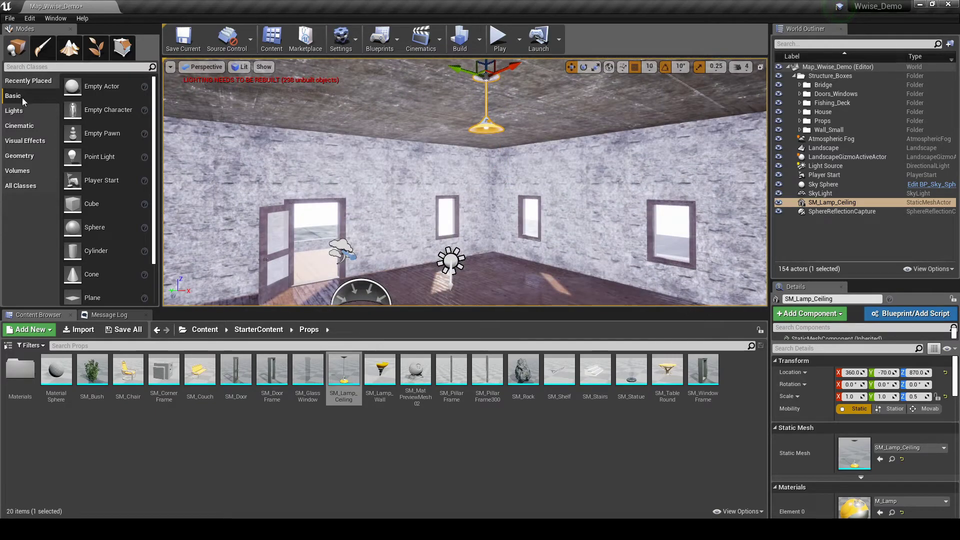
{"action": "left_click", "coordinate": [22, 110]}
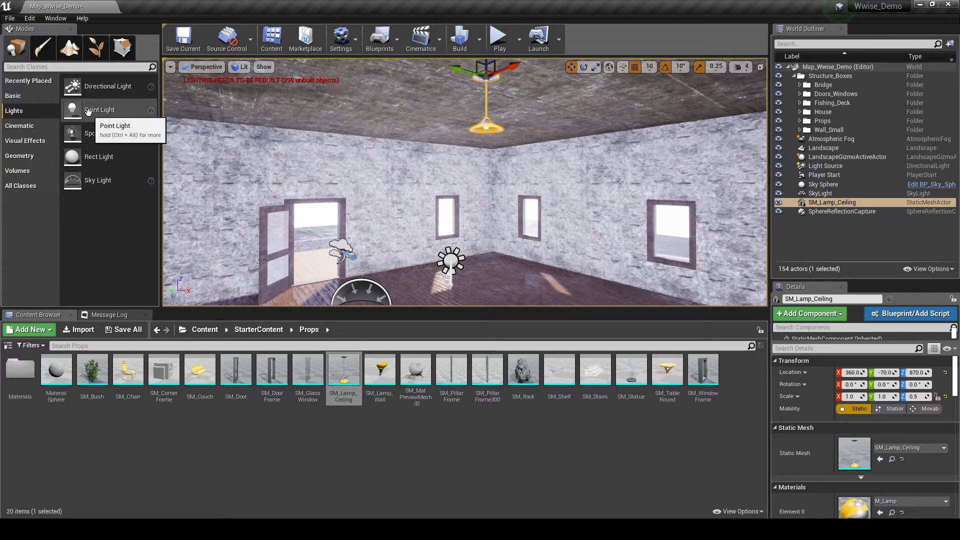
- Drop a Point Light at the ceiling lamp and file it with SM_Lamp_Ceiling in a new Lights subfolder
{"action": "left_click_drag", "start_coordinate": [97, 113], "coordinate": [485, 120]}
{"action": "right_click_drag", "start_coordinate": [486, 121], "coordinate": [570, 95]}
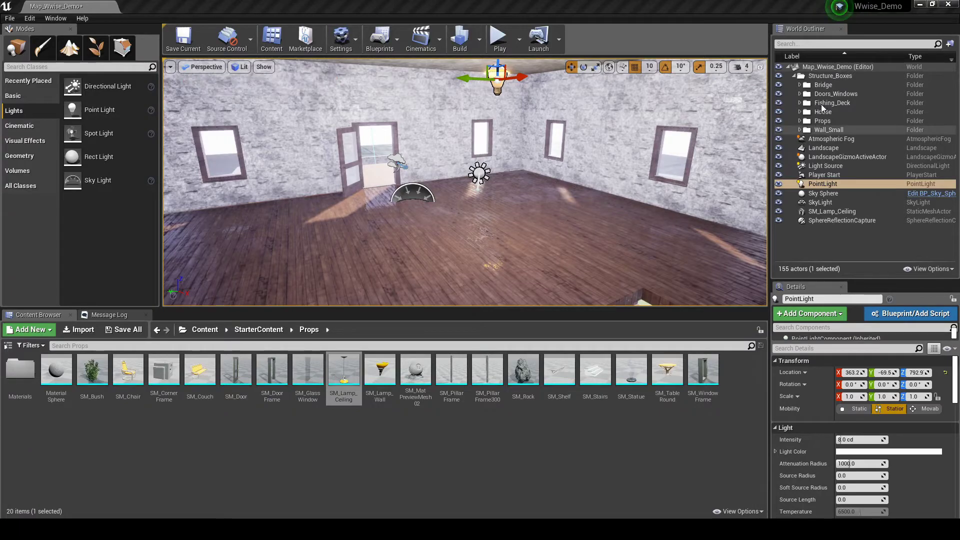
{"action": "right_click", "coordinate": [833, 76]}
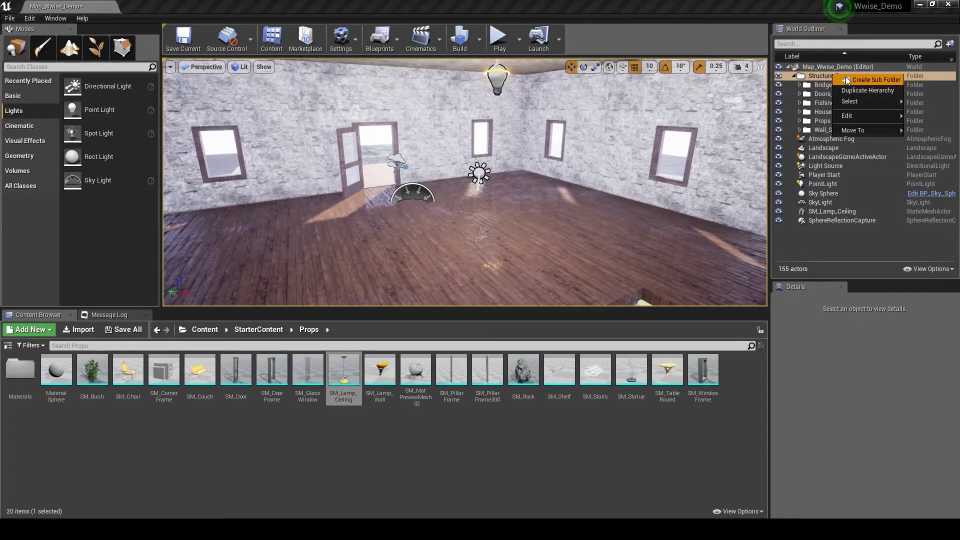
{"action": "left_click", "coordinate": [873, 79]}
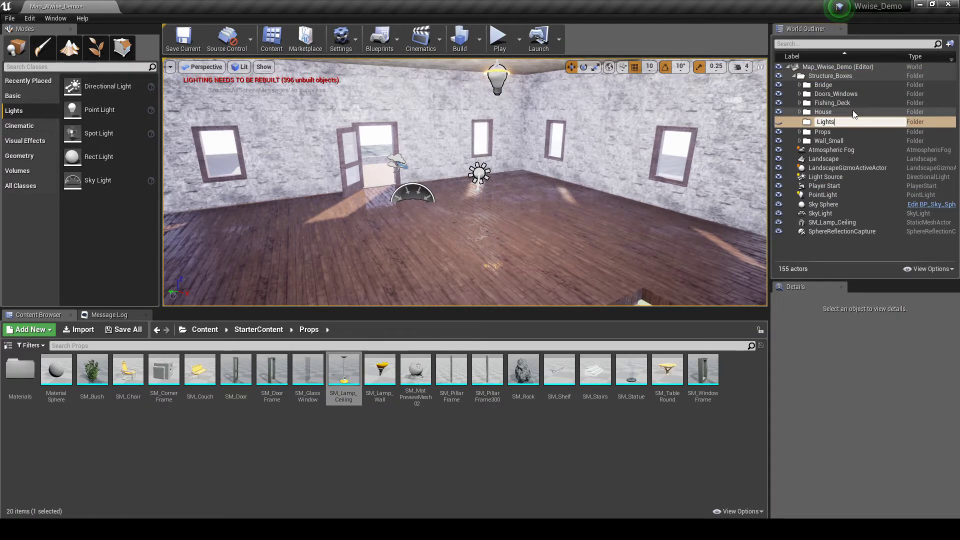
{"action": "key", "text": "Return"}
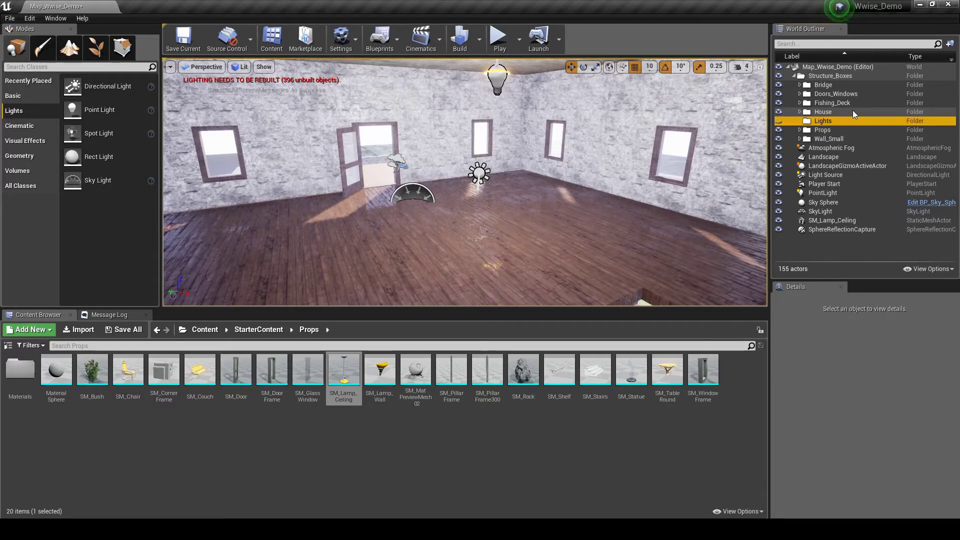
{"action": "left_click", "coordinate": [837, 193]}
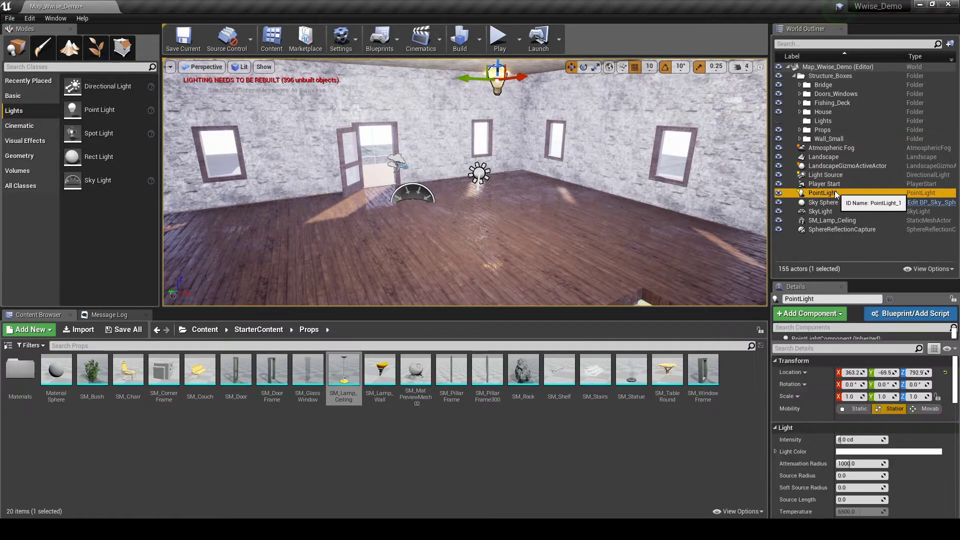
{"action": "left_click", "coordinate": [839, 221], "text": "ctrl"}
{"action": "left_click_drag", "start_coordinate": [829, 196], "coordinate": [824, 120]}
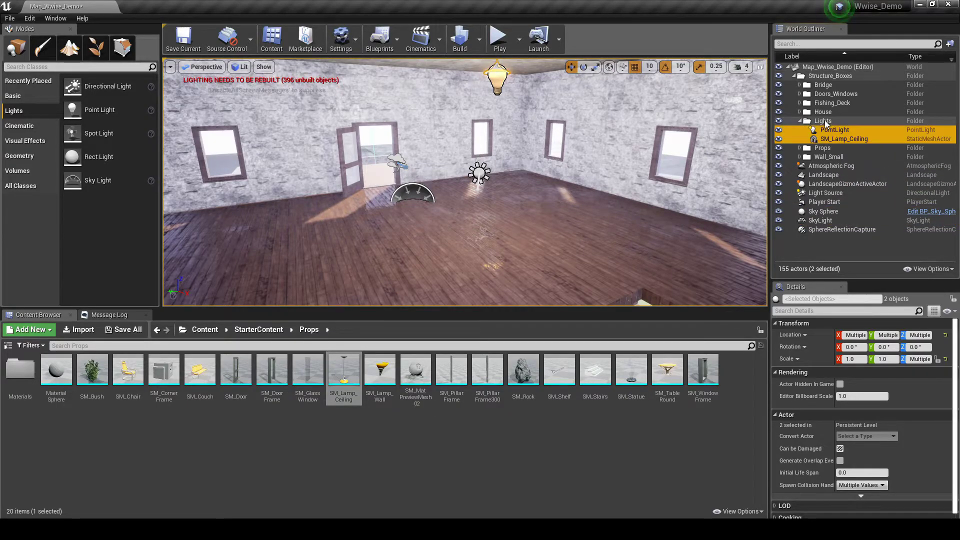
- Save, mount SM_Lamp_Wall with an upward-tilted spot light, and raise the PointLight intensity
{"action": "left_click", "coordinate": [183, 36]}
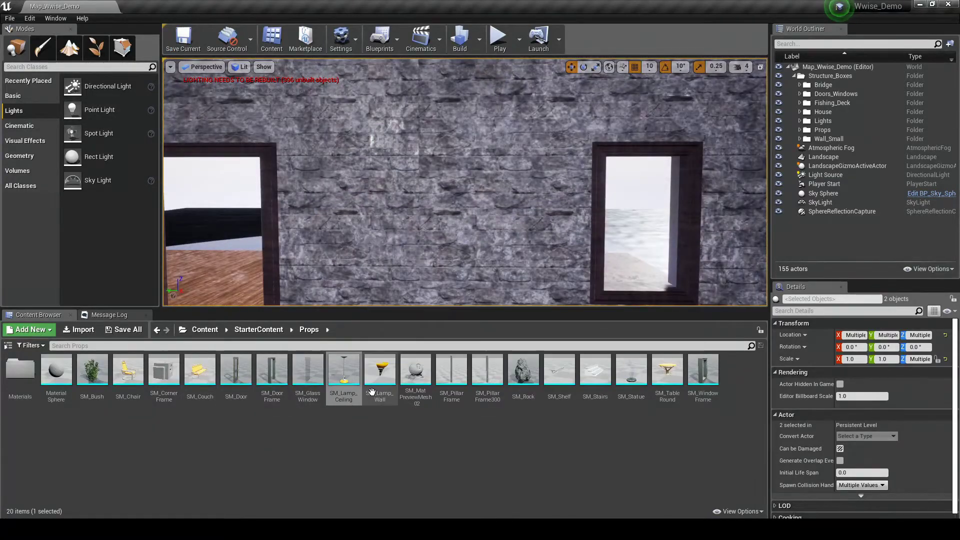
{"action": "left_click_drag", "start_coordinate": [380, 373], "coordinate": [433, 225]}
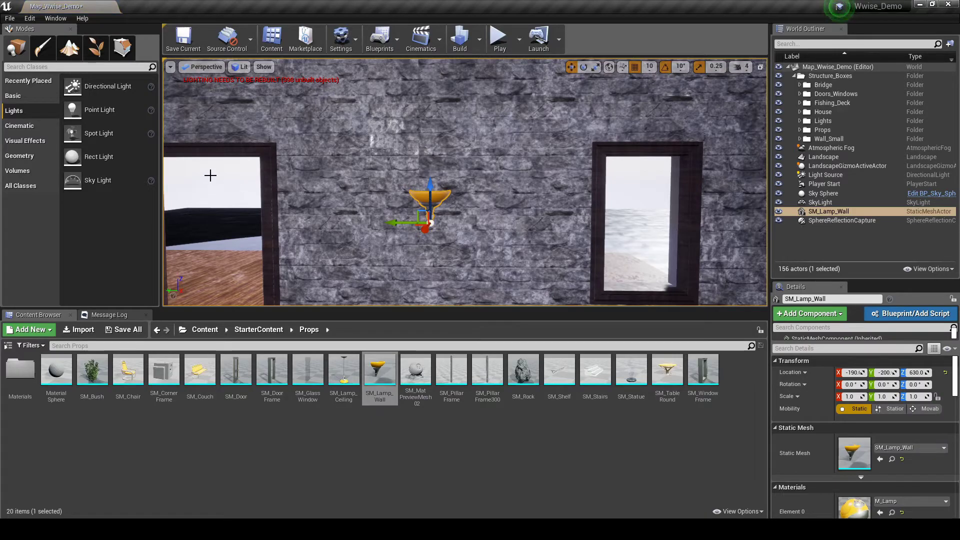
{"action": "left_click_drag", "start_coordinate": [102, 139], "coordinate": [473, 225]}
{"action": "key", "text": "e"}
{"action": "right_click_drag", "start_coordinate": [466, 200], "coordinate": [430, 200]}
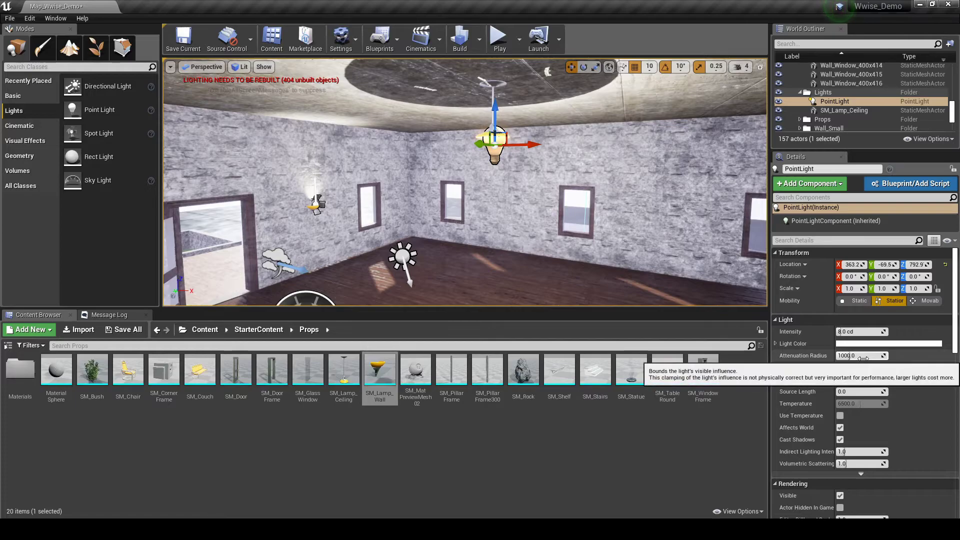
{"action": "mouse_move", "coordinate": [860, 332]}
{"action": "left_mouse_down"}
{"action": "mouse_move", "coordinate": [873, 332]}
{"action": "mouse_move", "coordinate": [840, 332]}
{"action": "mouse_move", "coordinate": [860, 332]}
{"action": "left_mouse_up"}
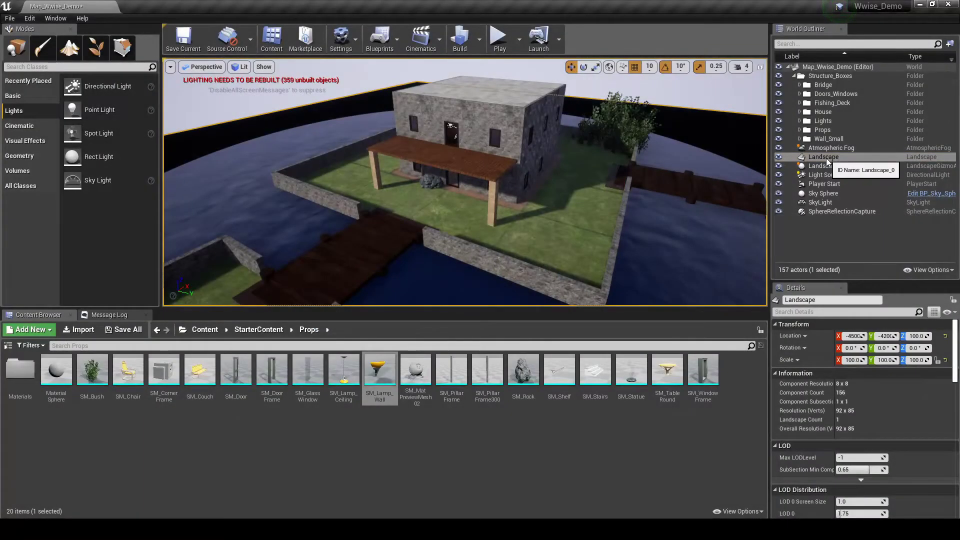
- Move the Player Start along X to -2210 on the grass near the bridge
{"action": "left_click", "coordinate": [827, 158]}
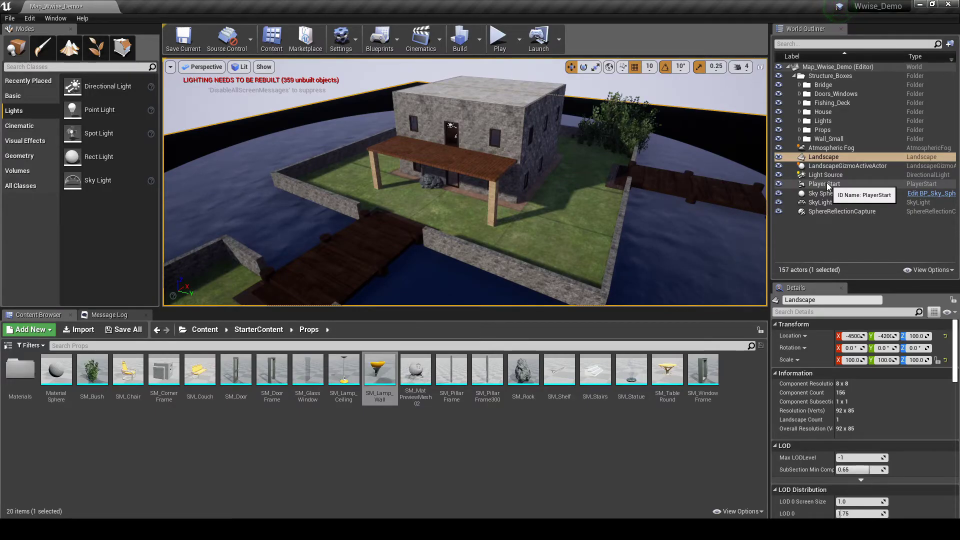
{"action": "left_click", "coordinate": [826, 184]}
{"action": "left_click_drag", "start_coordinate": [483, 164], "coordinate": [373, 246]}
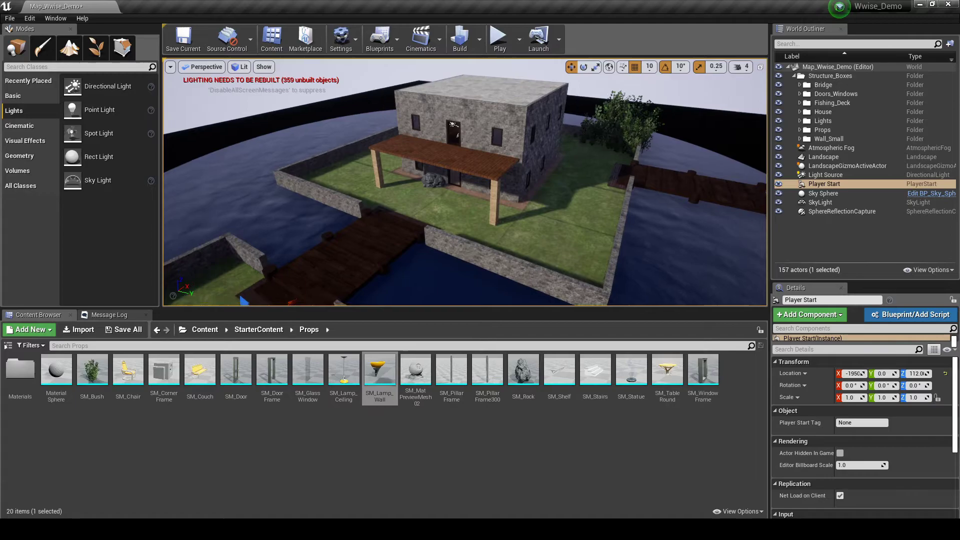
{"action": "key", "text": "f"}
{"action": "left_click_drag", "start_coordinate": [476, 171], "coordinate": [503, 44]}
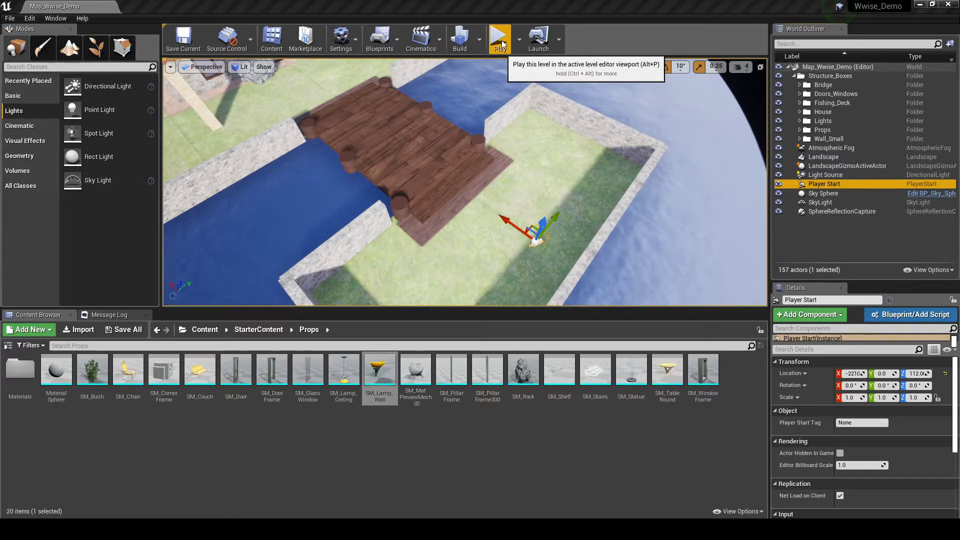
- Save the level, run a play-in-editor test, then stop it and reselect Player Start
{"action": "left_click", "coordinate": [186, 42]}
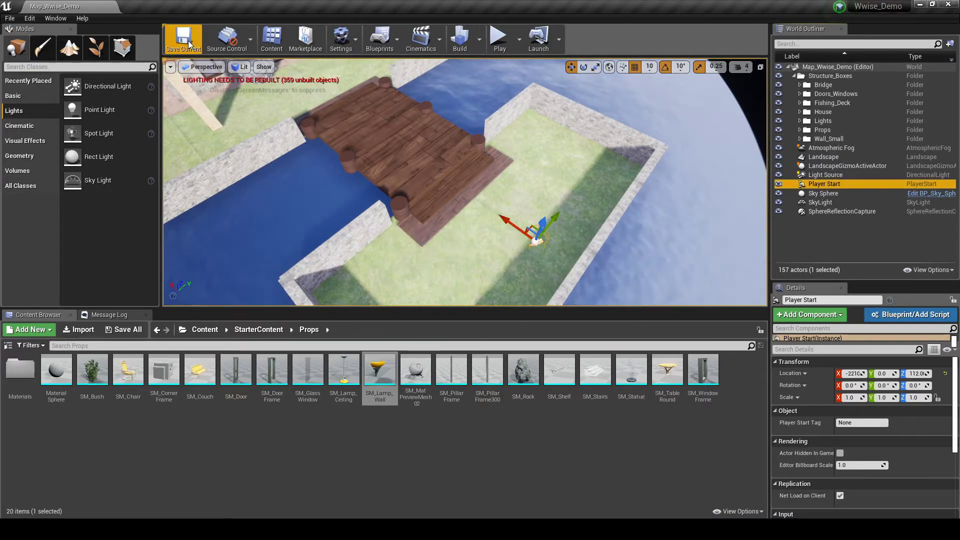
{"action": "left_click", "coordinate": [495, 40]}
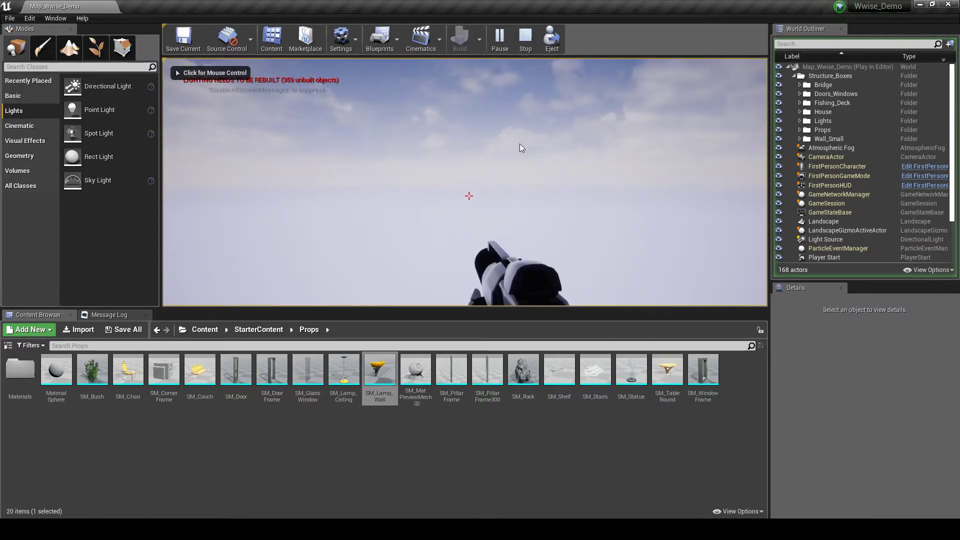
{"action": "key", "text": "Escape"}
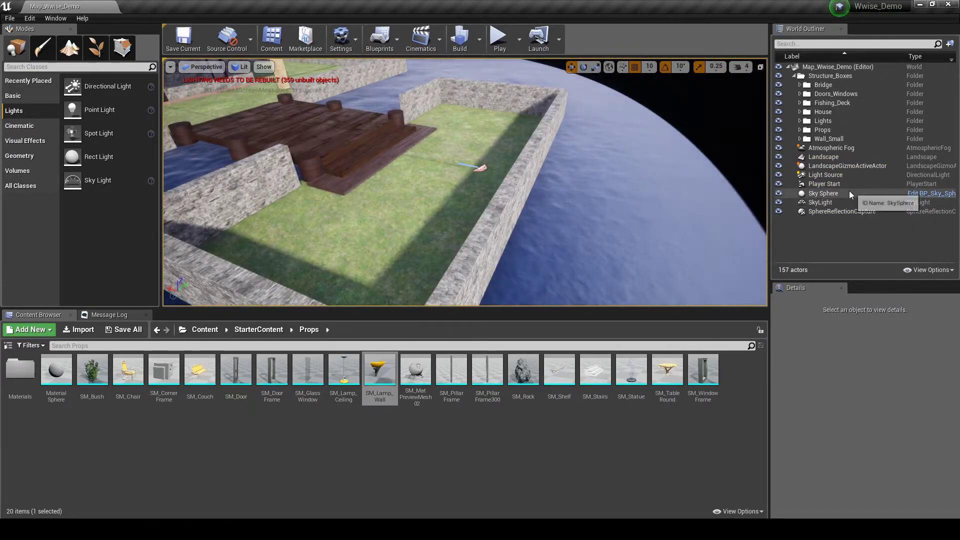
{"action": "left_click", "coordinate": [815, 184]}
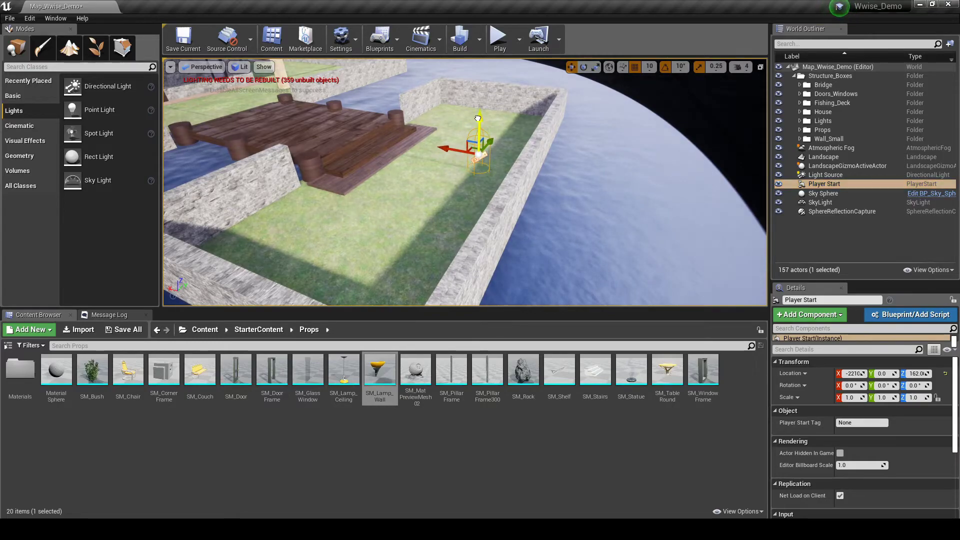